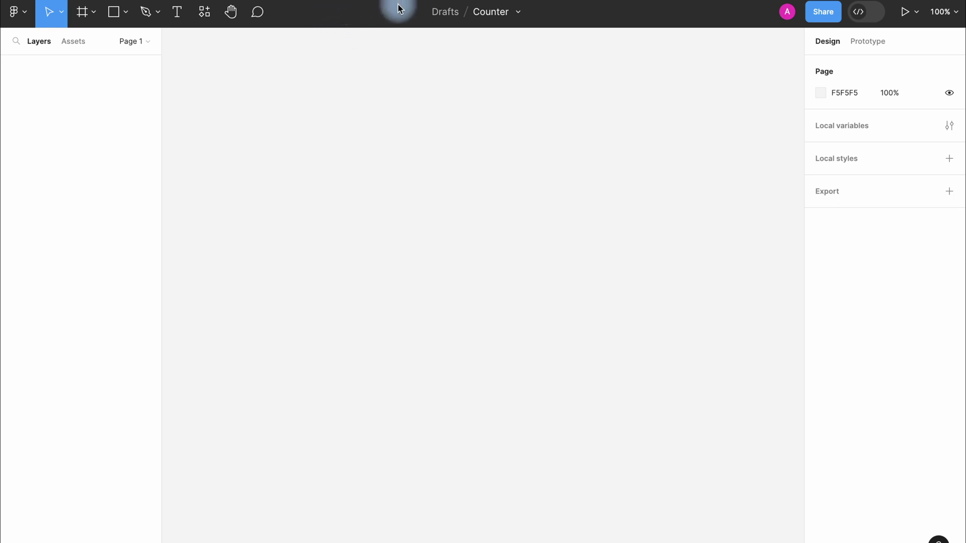
Step: Add a '0' text layer to the canvas and scale it up 4.75x to 38×73
{"action": "left_click", "coordinate": [172, 16]}
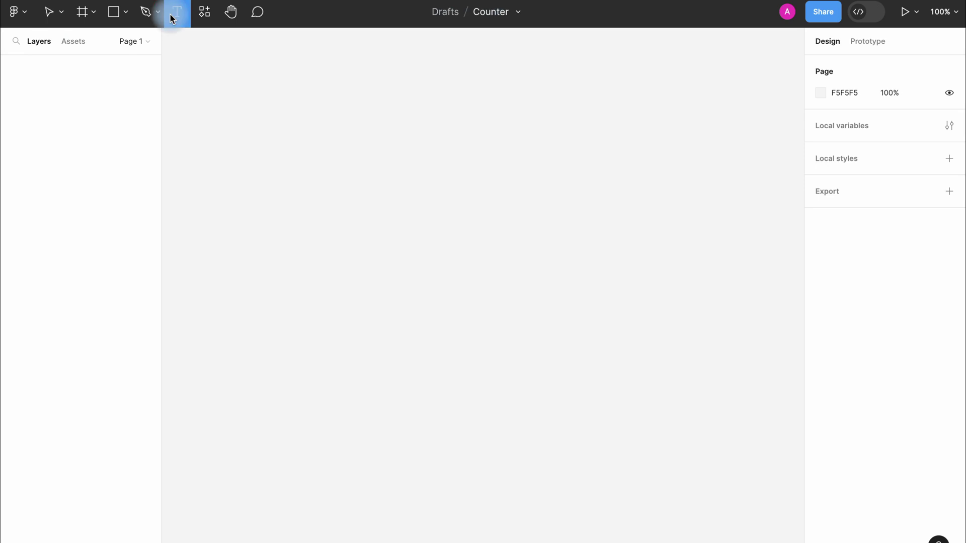
{"action": "left_click", "coordinate": [446, 176]}
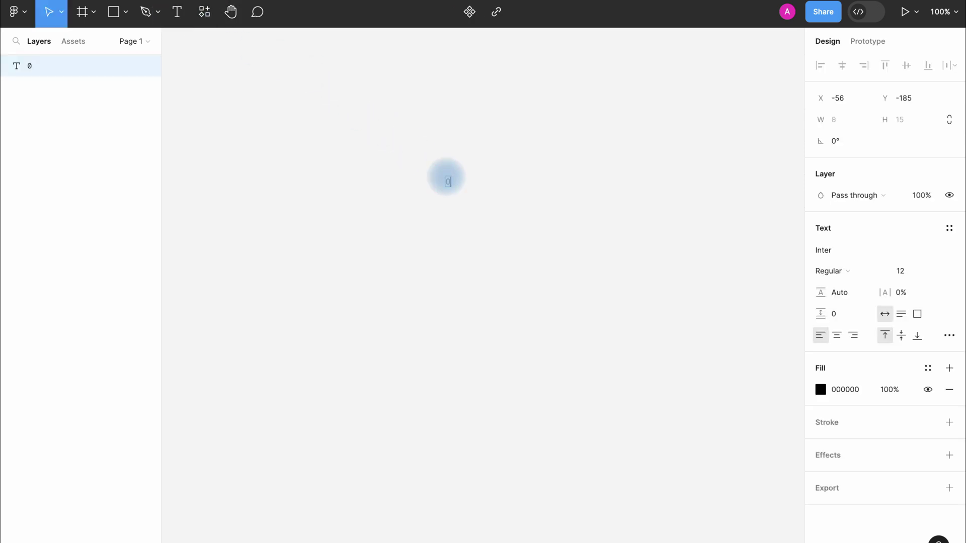
{"action": "key", "text": "Escape"}
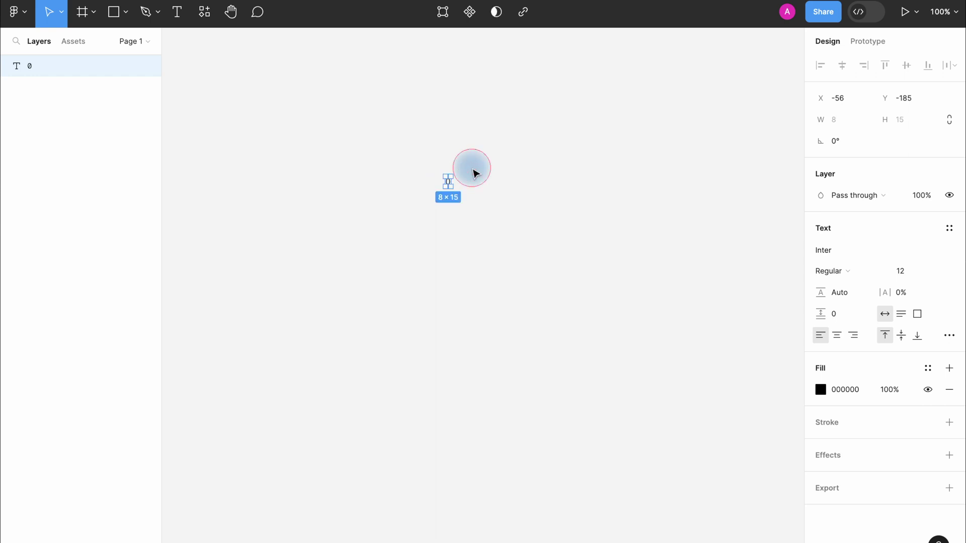
{"action": "key", "text": "k"}
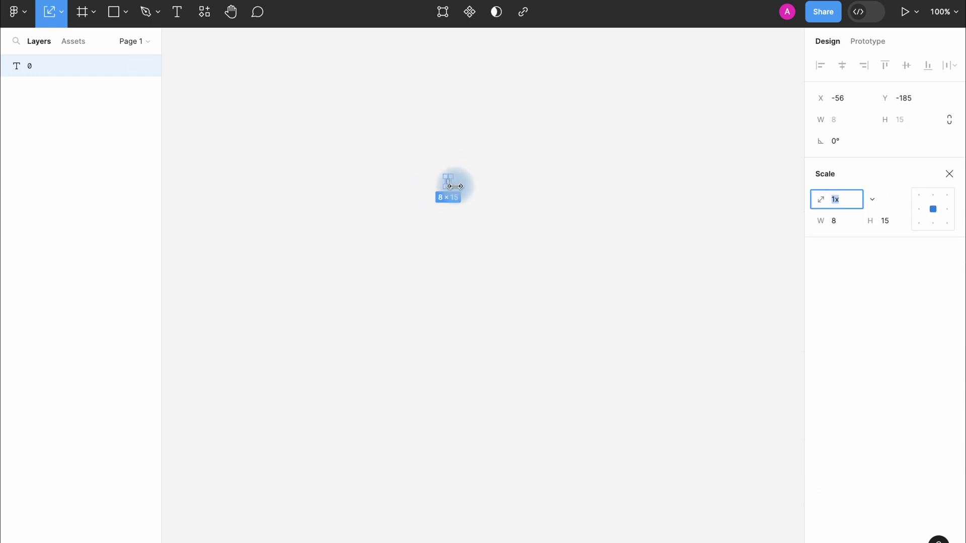
{"action": "left_click_drag", "start_coordinate": [454, 186], "coordinate": [311, 177]}
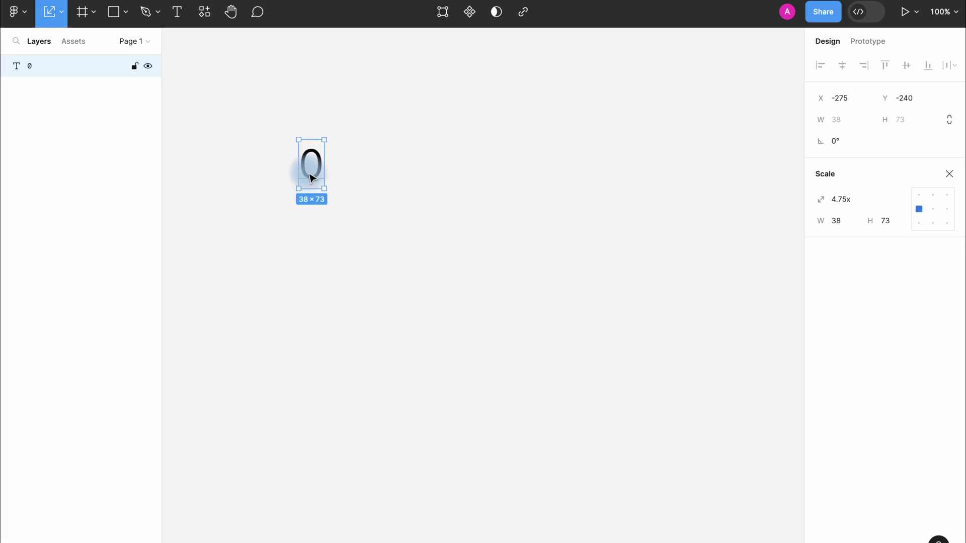
{"action": "left_click", "coordinate": [115, 14]}
Step: Draw a rectangle beside the 0 and resize it into a thin 39×6 bar
{"action": "left_click", "coordinate": [401, 184]}
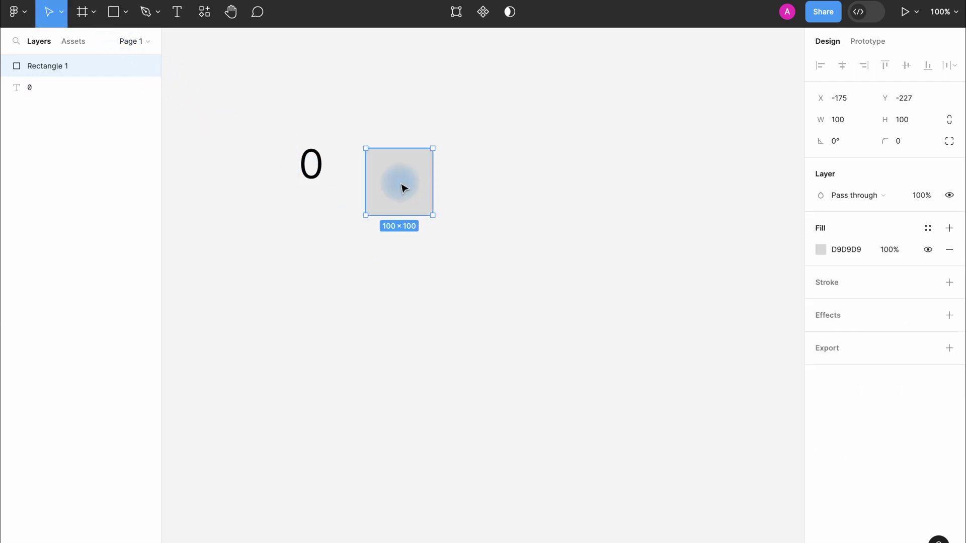
{"action": "left_click_drag", "start_coordinate": [412, 148], "coordinate": [412, 201]}
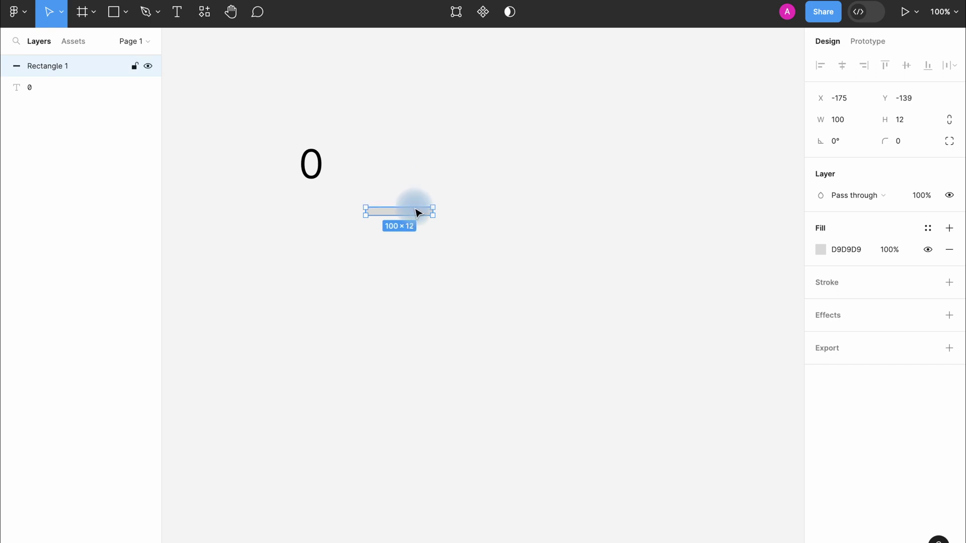
{"action": "left_click_drag", "start_coordinate": [434, 210], "coordinate": [408, 218]}
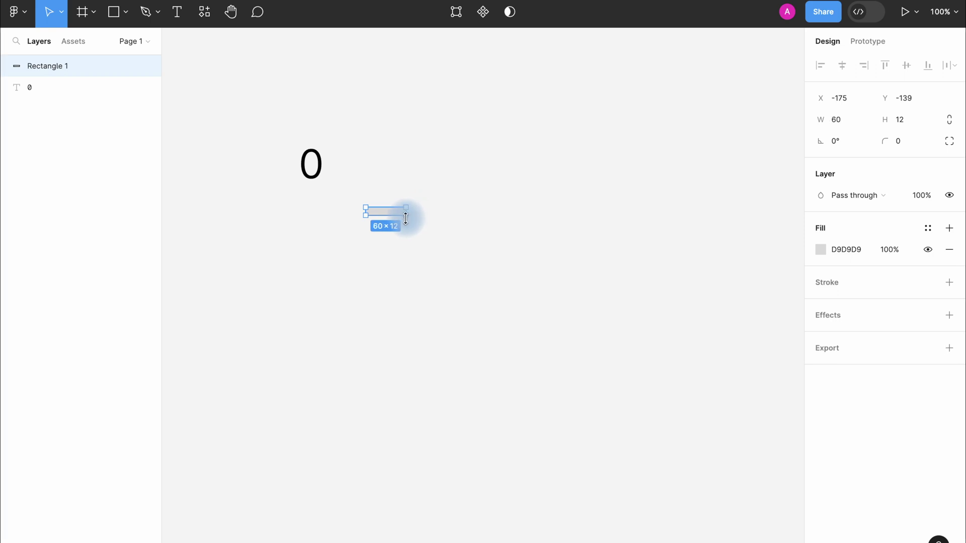
{"action": "left_click_drag", "start_coordinate": [405, 217], "coordinate": [393, 209]}
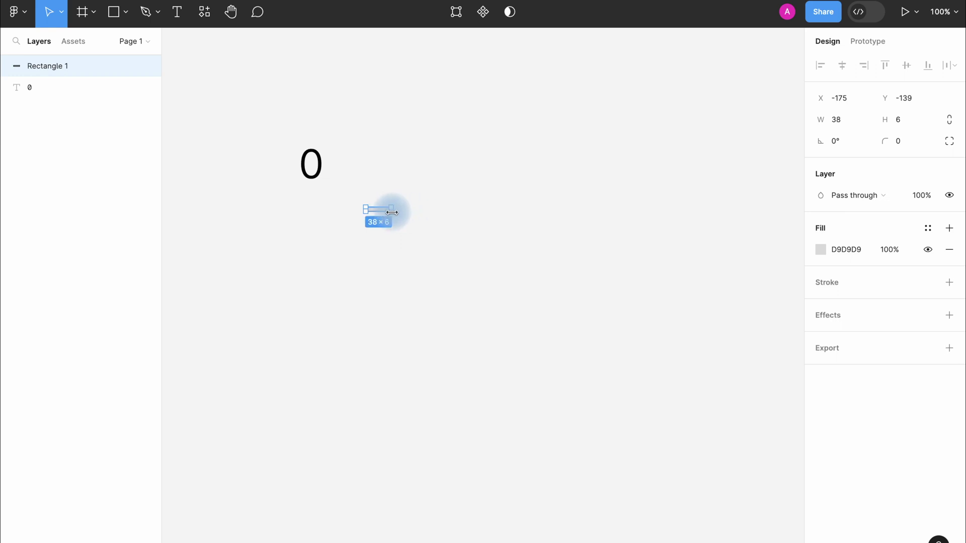
{"action": "left_click", "coordinate": [401, 195]}
{"action": "left_click", "coordinate": [385, 210]}
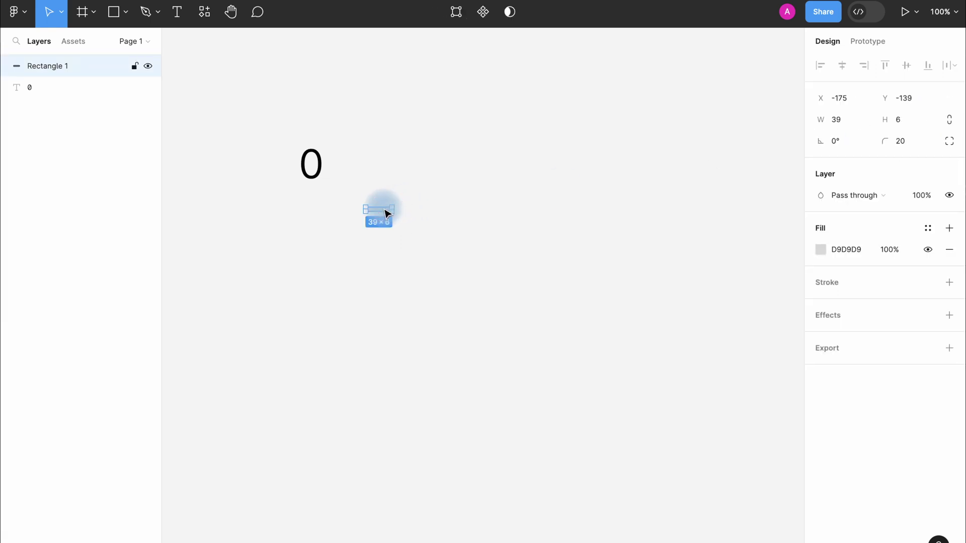
Step: Duplicate the bar into a plus sign with one copy rotated 90°, then select both plus bars
{"action": "left_click_drag", "start_coordinate": [385, 210], "coordinate": [464, 216]}
{"action": "scroll", "coordinate": [463, 216], "scroll_direction": "up", "scroll_amount": 5}
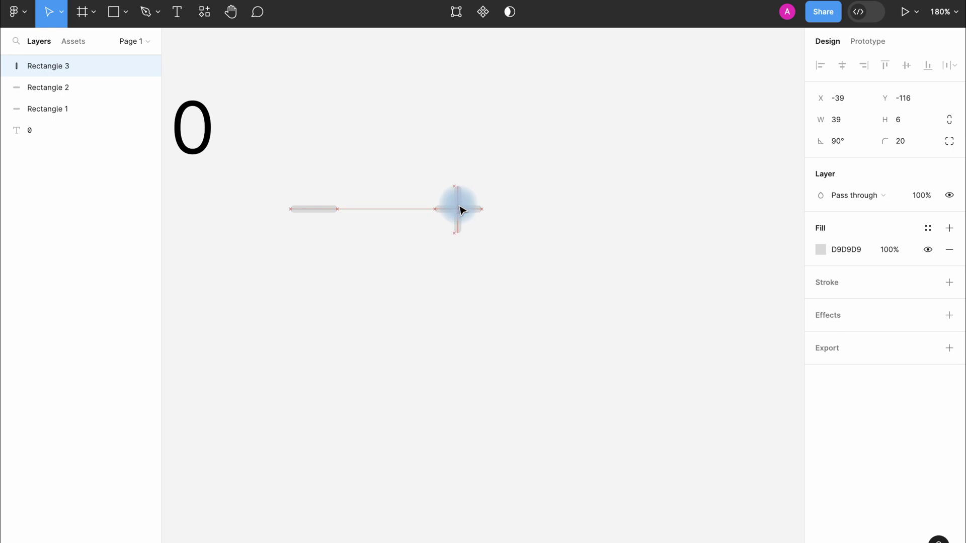
{"action": "left_click", "coordinate": [513, 172]}
{"action": "left_click", "coordinate": [459, 199]}
{"action": "left_click", "coordinate": [469, 206]}
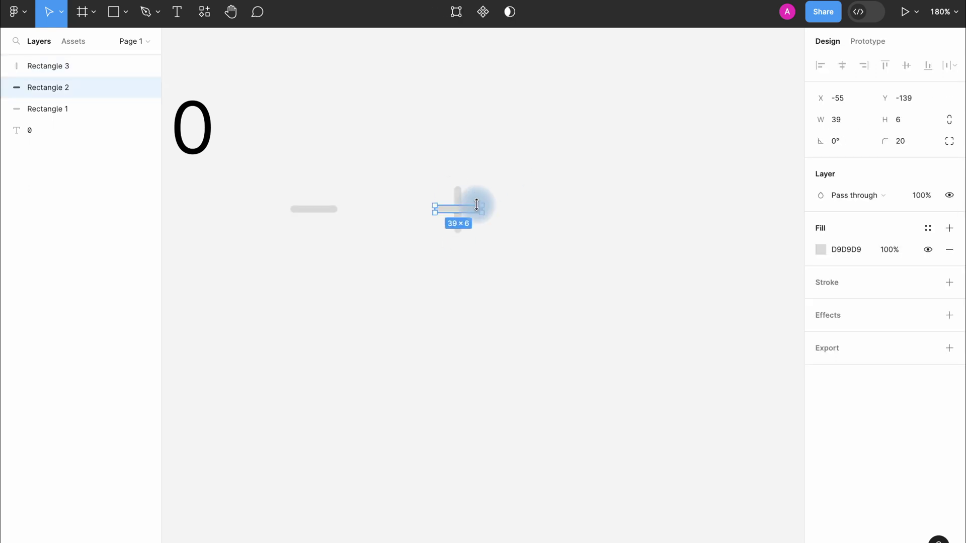
{"action": "left_click", "coordinate": [459, 198]}
{"action": "left_click", "coordinate": [479, 210]}
{"action": "left_click", "coordinate": [461, 169]}
{"action": "scroll", "coordinate": [463, 173], "scroll_direction": "down", "scroll_amount": 2}
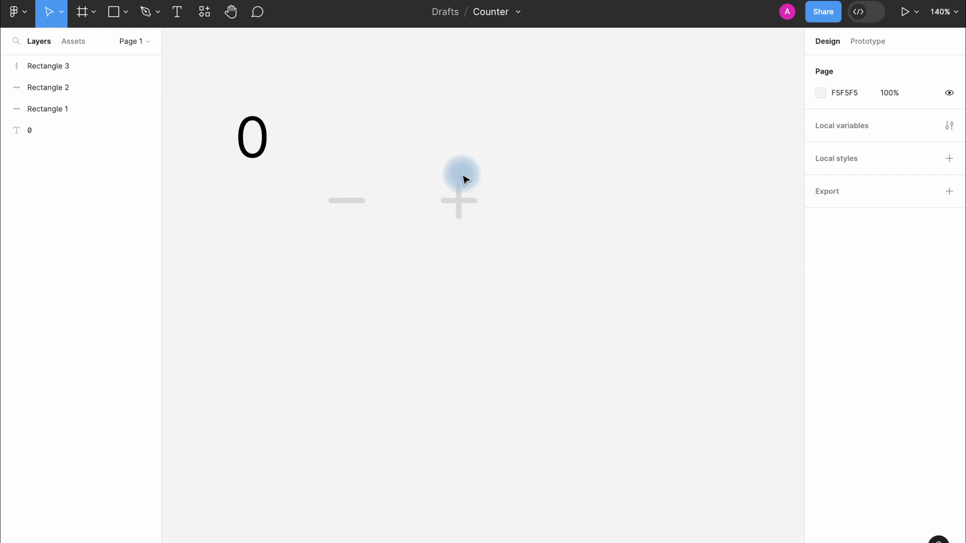
{"action": "left_click_drag", "start_coordinate": [463, 178], "coordinate": [470, 227]}
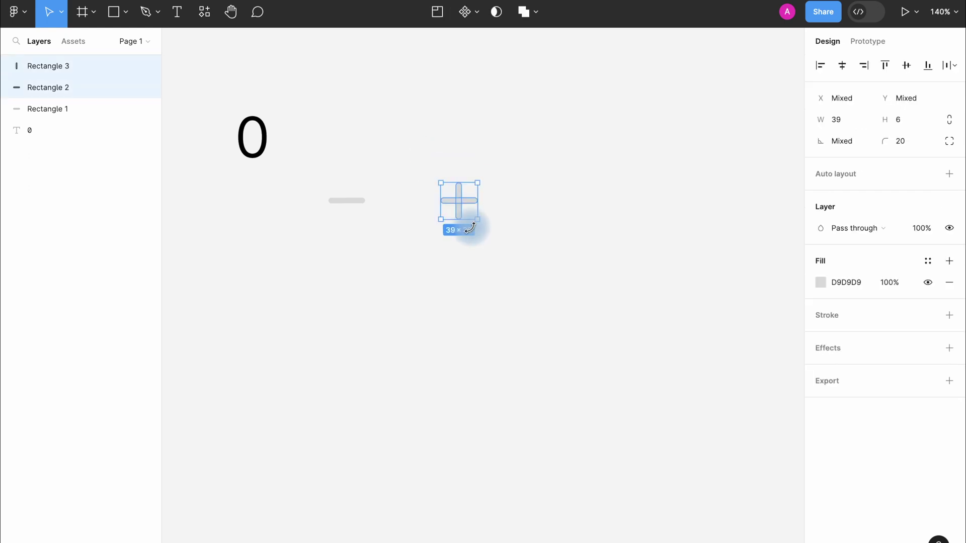
Step: Group the two plus bars into a 39×39 group named Plus and rename Rectangle 1 to Minus
{"action": "key", "text": "ctrl+g"}
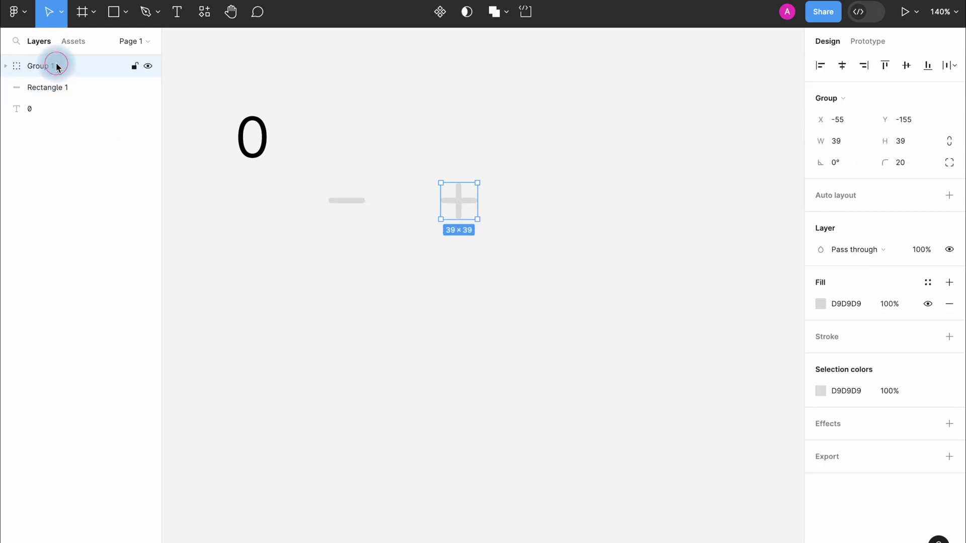
{"action": "double_click", "coordinate": [56, 66]}
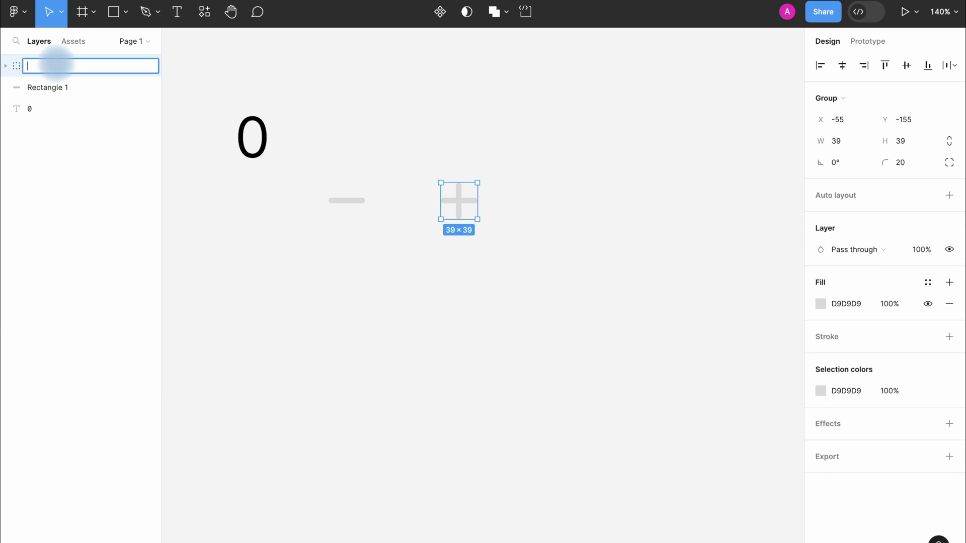
{"action": "double_click", "coordinate": [62, 83]}
{"action": "type", "text": "Minus"}
{"action": "left_click", "coordinate": [523, 200]}
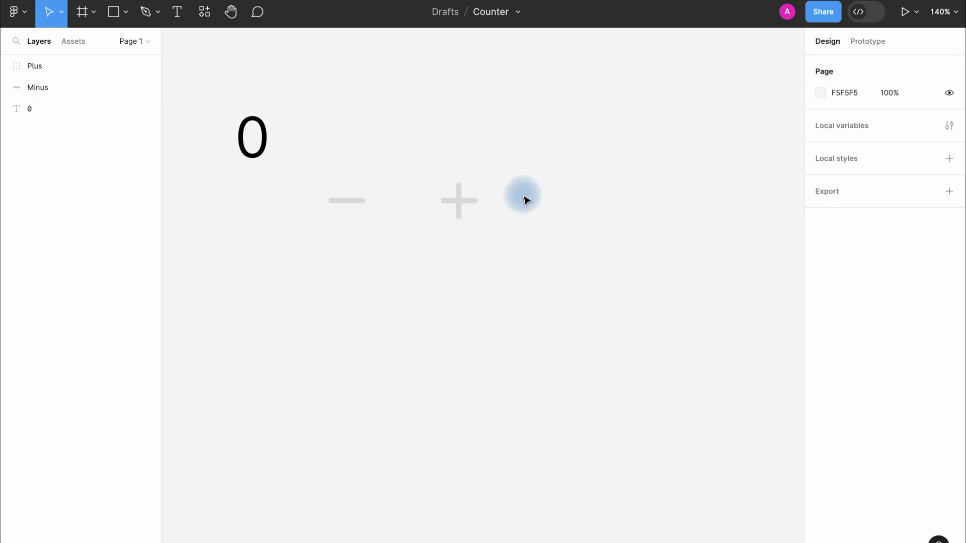
Step: Draw an ellipse below the 0 and shrink it to about 46 pixels
{"action": "left_click", "coordinate": [126, 17]}
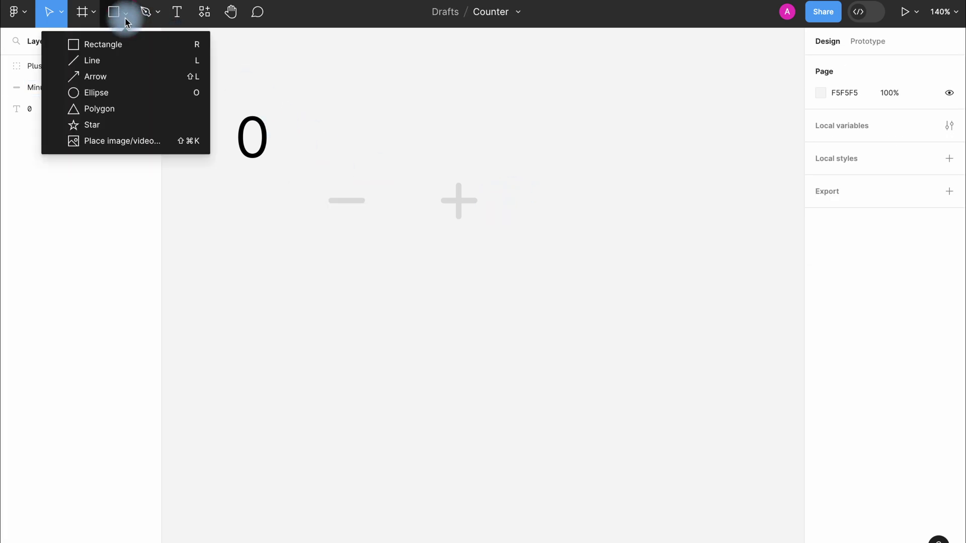
{"action": "left_click", "coordinate": [144, 92]}
{"action": "left_click", "coordinate": [352, 244]}
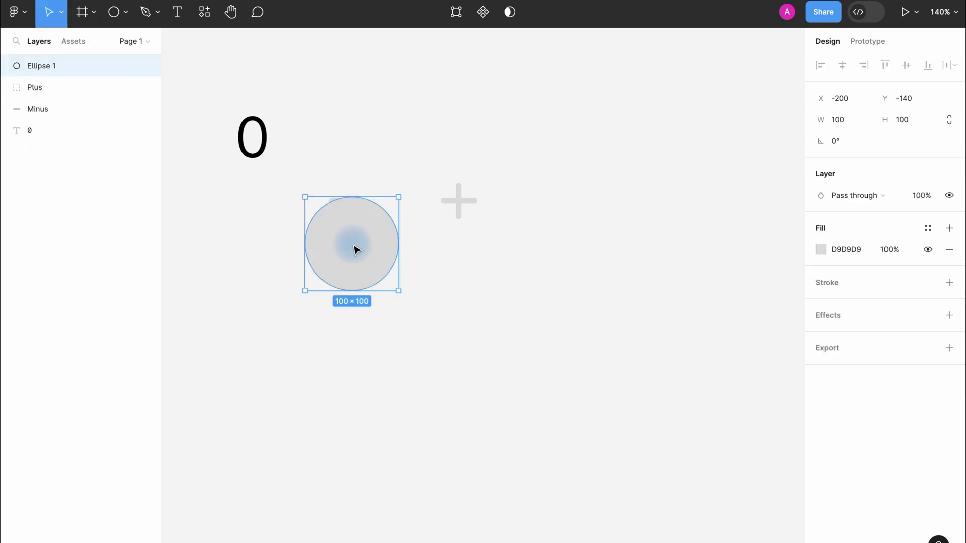
{"action": "key", "text": "k"}
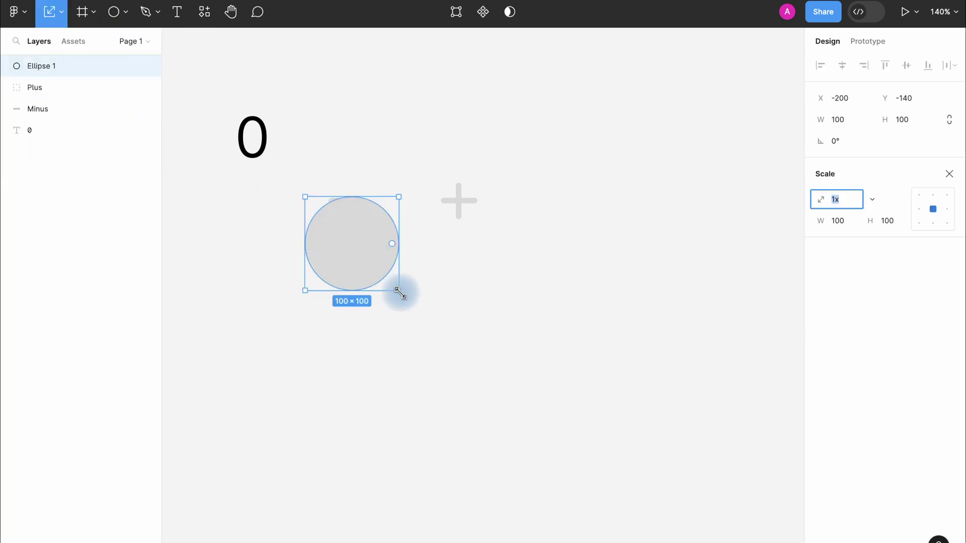
{"action": "left_click_drag", "start_coordinate": [398, 290], "coordinate": [322, 236]}
Step: Set the circle's fill colour to black
{"action": "left_click", "coordinate": [361, 201]}
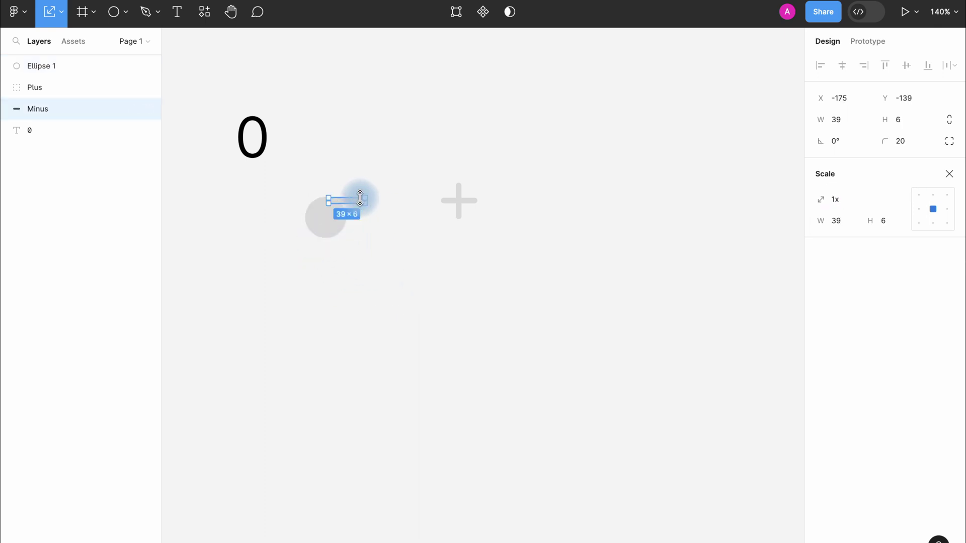
{"action": "left_click", "coordinate": [338, 231]}
{"action": "key", "text": "v"}
{"action": "left_click", "coordinate": [821, 249]}
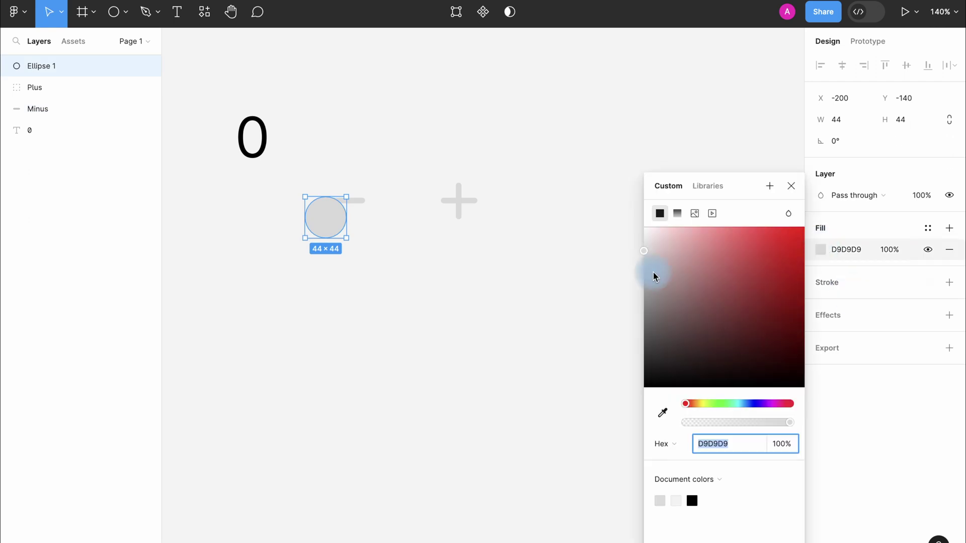
{"action": "left_click_drag", "start_coordinate": [653, 274], "coordinate": [645, 387]}
{"action": "left_click", "coordinate": [791, 195]}
Step: Bring the Minus bar in front of the circle and scale the circle to 56×56 around it
{"action": "mouse_move", "coordinate": [360, 202]}
{"action": "left_mouse_down"}
{"action": "mouse_move", "coordinate": [338, 219]}
{"action": "mouse_move", "coordinate": [388, 198]}
{"action": "mouse_move", "coordinate": [330, 224]}
{"action": "mouse_move", "coordinate": [349, 194]}
{"action": "left_mouse_up"}
{"action": "left_click", "coordinate": [334, 222]}
{"action": "right_click", "coordinate": [334, 221]}
{"action": "key", "text": "super+alt+bracketright"}
{"action": "left_click", "coordinate": [340, 200]}
{"action": "key", "text": "k"}
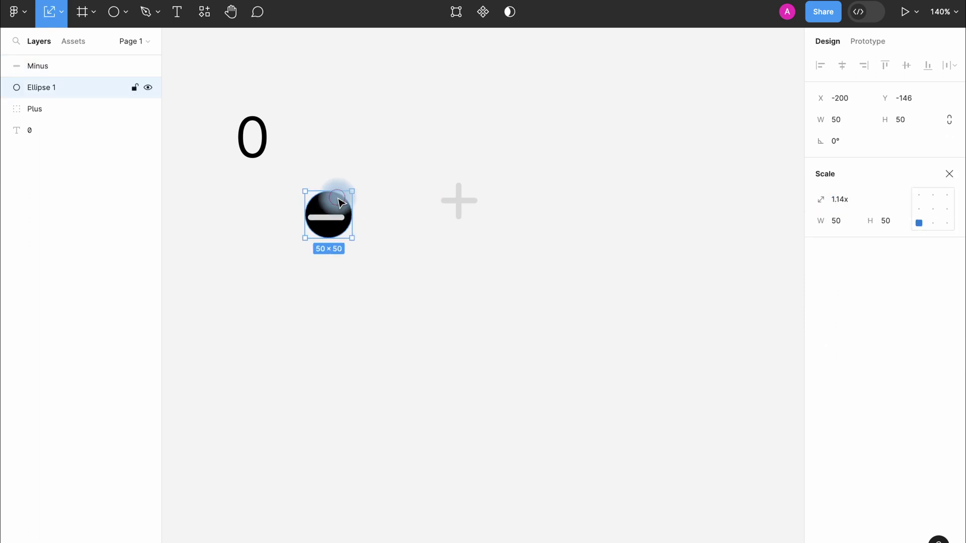
{"action": "left_click_drag", "start_coordinate": [352, 242], "coordinate": [341, 238]}
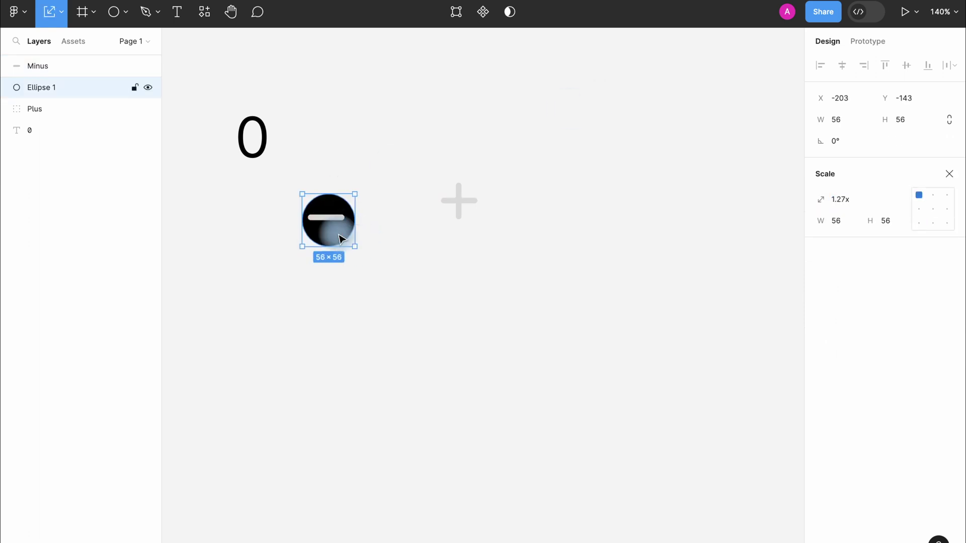
{"action": "key", "text": "Escape"}
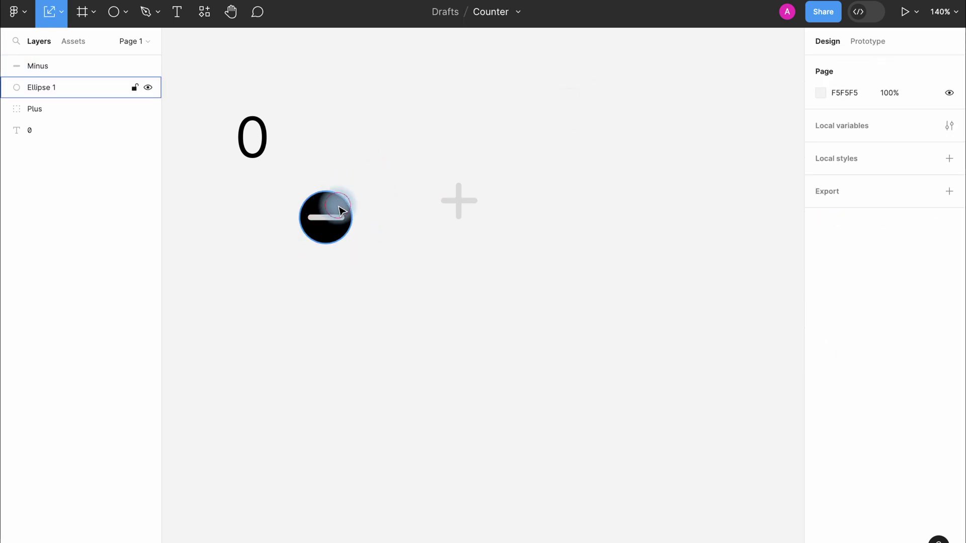
{"action": "left_click", "coordinate": [341, 209]}
Step: Copy the black circle over to the plus sign and centre the Plus group on it
{"action": "left_click_drag", "start_coordinate": [340, 209], "coordinate": [445, 215]}
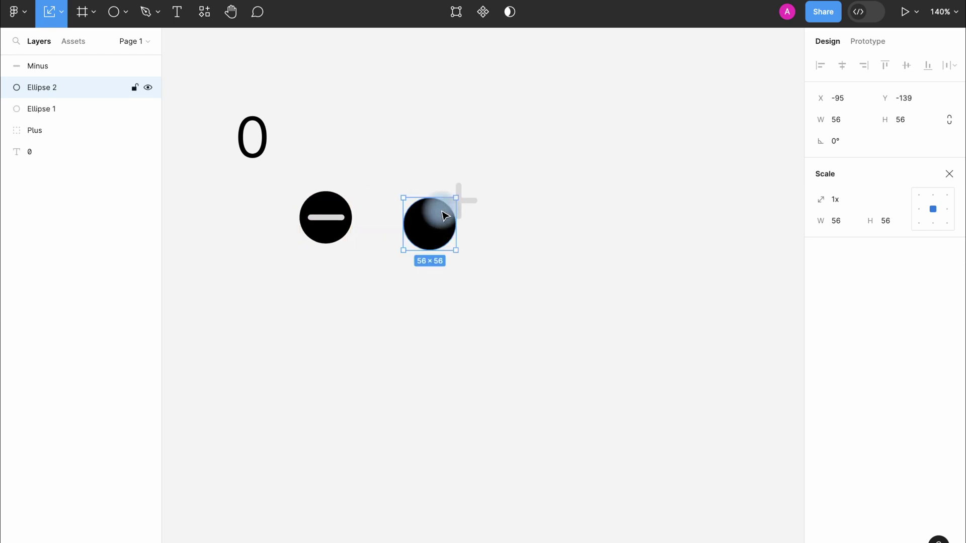
{"action": "left_click", "coordinate": [475, 203]}
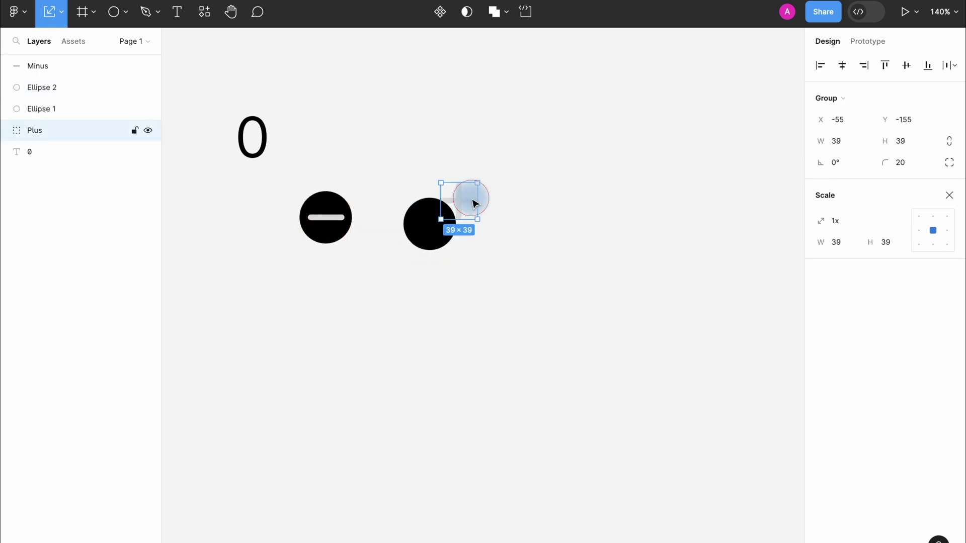
{"action": "left_click_drag", "start_coordinate": [475, 203], "coordinate": [447, 225]}
Step: Move the plus sign and its circle together so they sit level with the minus button
{"action": "left_click", "coordinate": [484, 198]}
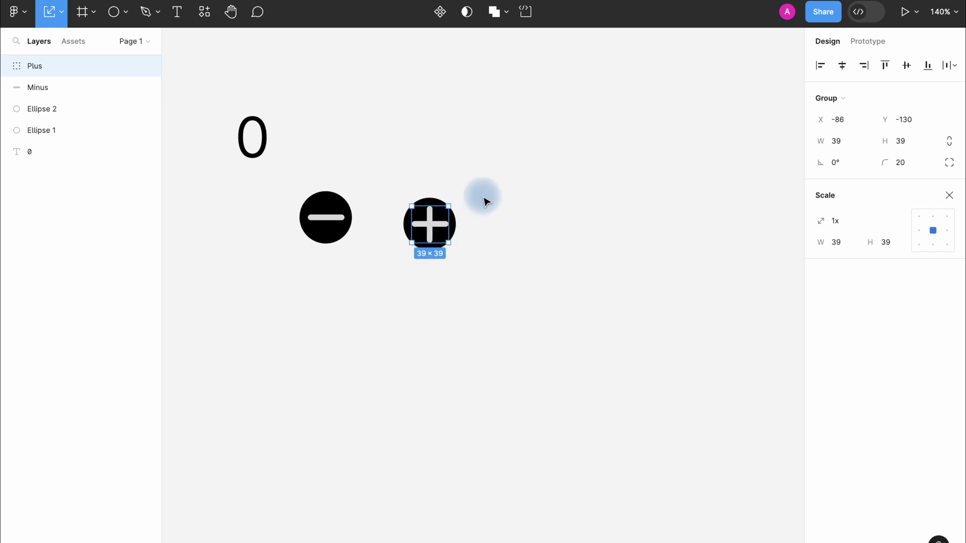
{"action": "left_click", "coordinate": [385, 173]}
{"action": "left_click_drag", "start_coordinate": [385, 173], "coordinate": [459, 261]}
{"action": "left_click_drag", "start_coordinate": [446, 228], "coordinate": [456, 222]}
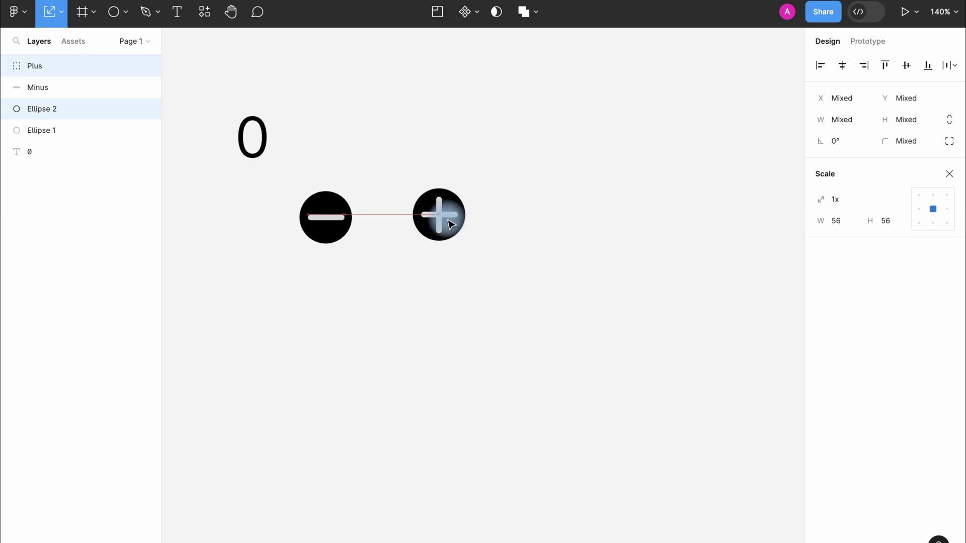
{"action": "left_click", "coordinate": [518, 219]}
{"action": "left_click", "coordinate": [462, 210]}
{"action": "right_click", "coordinate": [463, 210]}
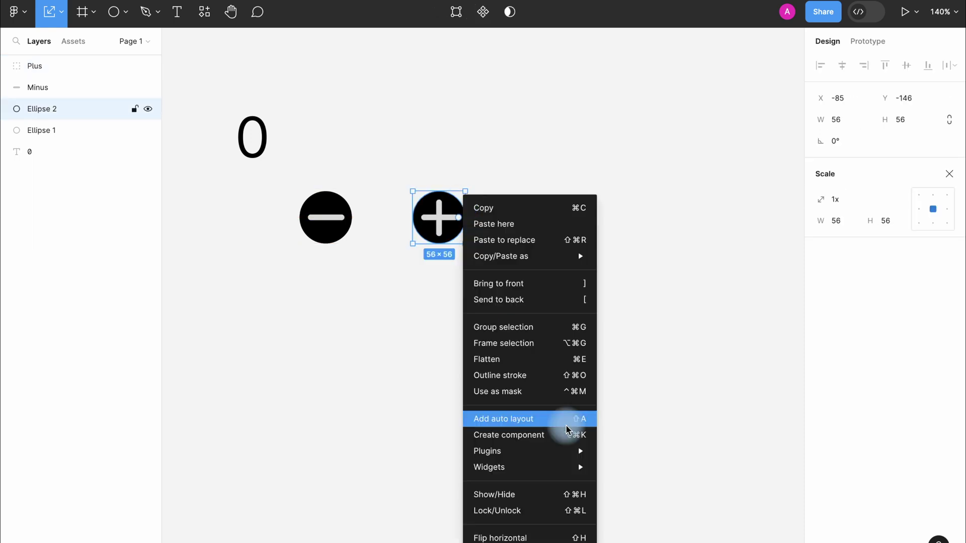
Step: Wrap the plus circle in a frame named Plus
{"action": "left_click", "coordinate": [549, 338]}
{"action": "double_click", "coordinate": [57, 108]}
{"action": "type", "text": "Plus"}
{"action": "key", "text": "Return"}
{"action": "key", "text": "Escape"}
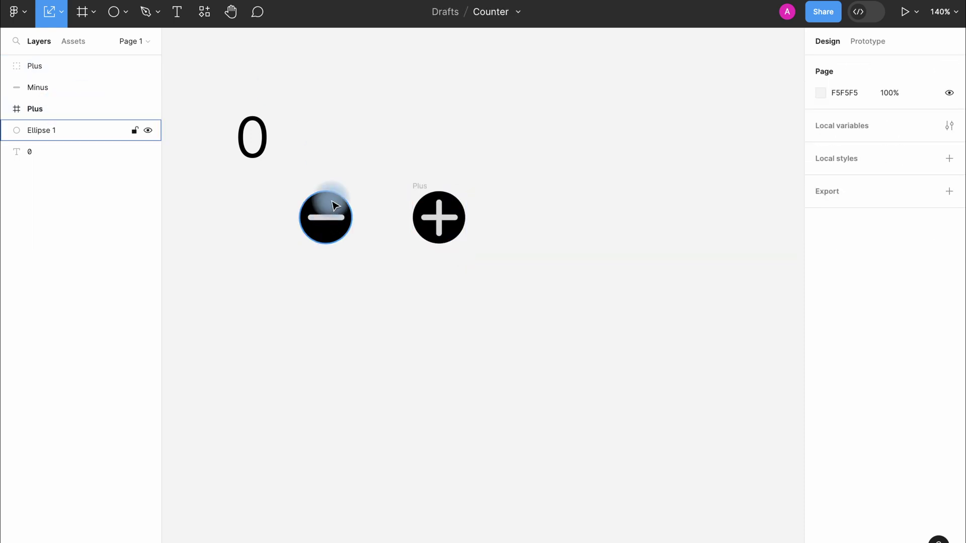
Step: Wrap the minus circle in a frame named Minus
{"action": "left_click", "coordinate": [56, 129]}
{"action": "right_click", "coordinate": [332, 201]}
{"action": "left_click", "coordinate": [402, 311]}
{"action": "double_click", "coordinate": [53, 130]}
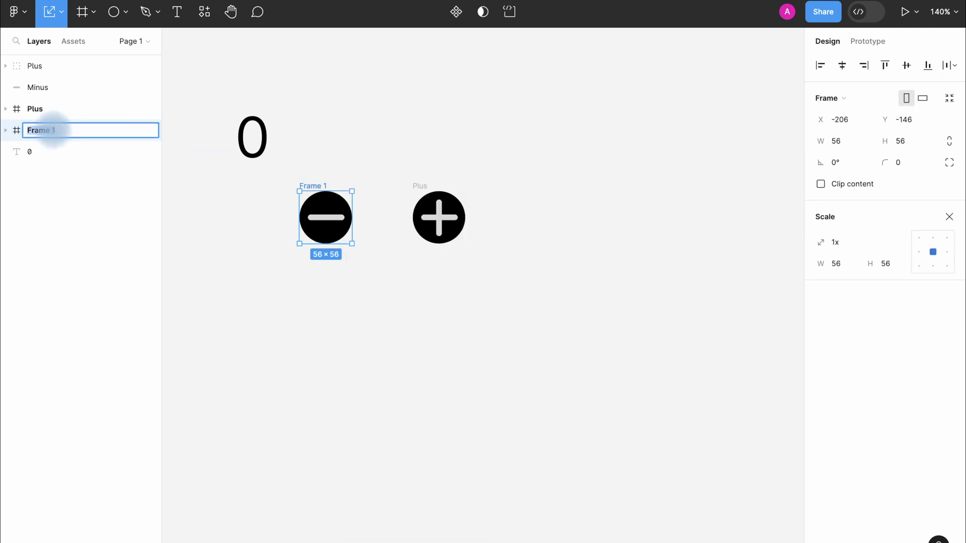
{"action": "type", "text": "Minus"}
{"action": "left_click", "coordinate": [297, 198]}
Step: Move the minus sign layer into the Minus frame in the Layers panel
{"action": "left_click", "coordinate": [10, 129]}
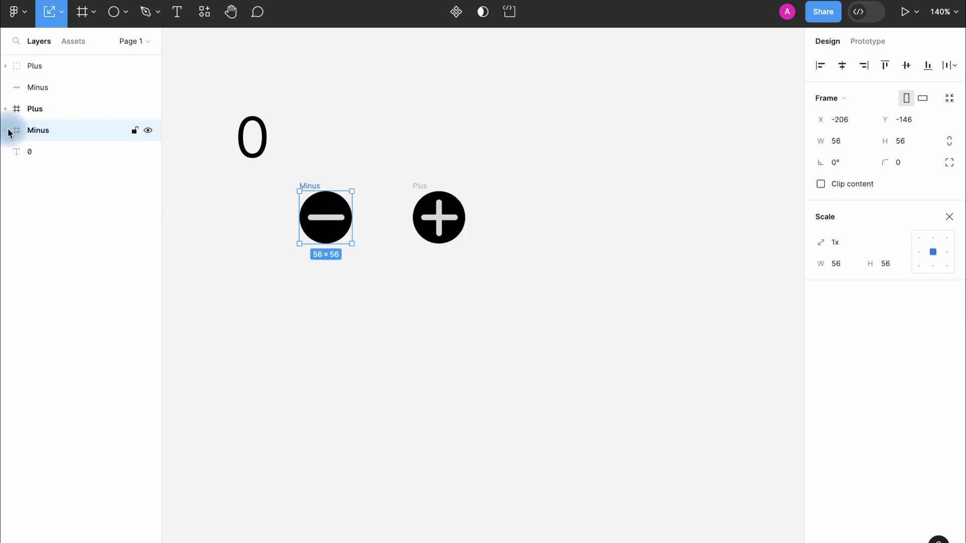
{"action": "left_click", "coordinate": [5, 130]}
{"action": "left_click", "coordinate": [61, 87]}
{"action": "left_click_drag", "start_coordinate": [60, 87], "coordinate": [95, 139]}
{"action": "left_click", "coordinate": [10, 87]}
{"action": "left_click", "coordinate": [6, 87]}
Step: Move the plus sign into its frame and recolour both button circles purple 9749E5
{"action": "left_click_drag", "start_coordinate": [30, 66], "coordinate": [94, 93]}
{"action": "left_click_drag", "start_coordinate": [325, 126], "coordinate": [527, 265]}
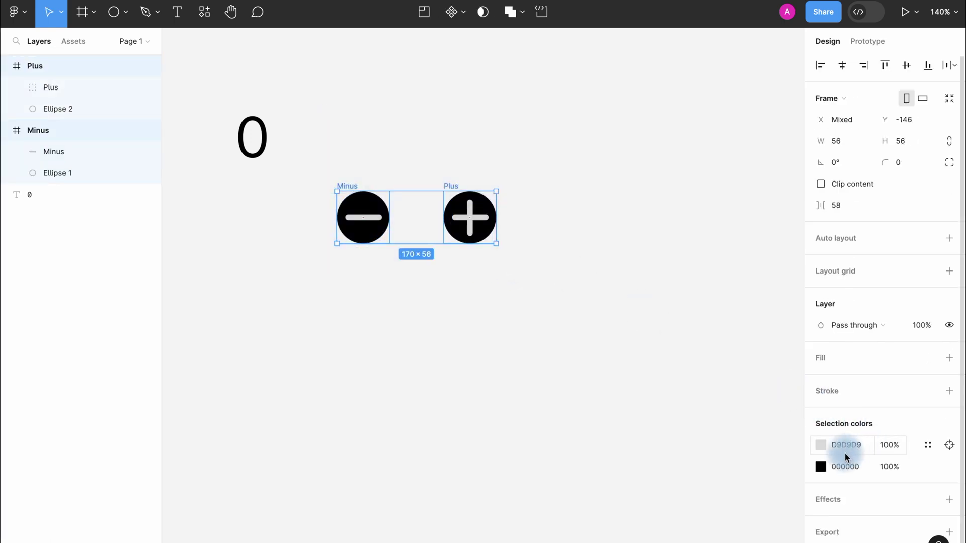
{"action": "left_click", "coordinate": [820, 466]}
{"action": "left_click", "coordinate": [764, 403]}
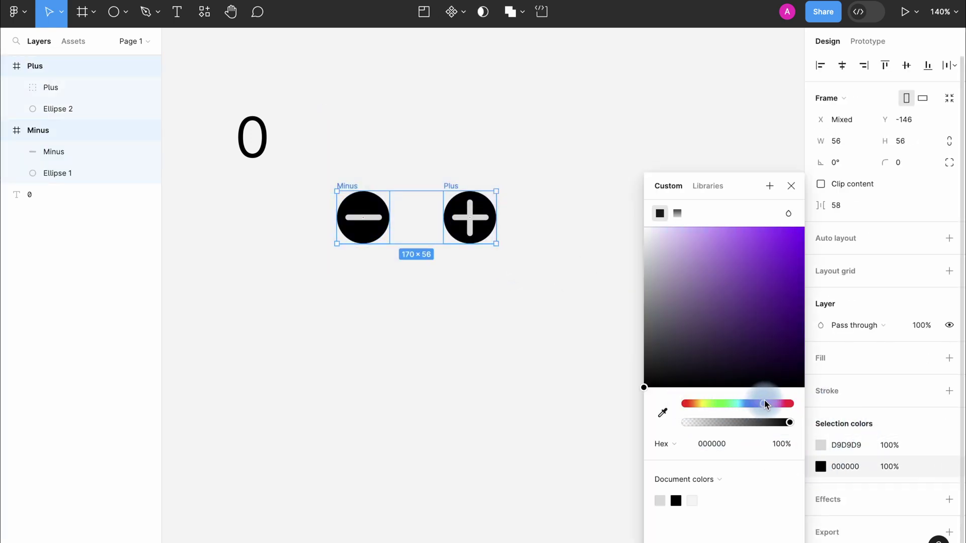
{"action": "left_click", "coordinate": [739, 277]}
{"action": "left_click_drag", "start_coordinate": [747, 286], "coordinate": [753, 243]}
{"action": "left_click", "coordinate": [791, 185]}
Step: Lighten both signs to near-white FFF5F5 and stack the plus button below the minus button
{"action": "left_click", "coordinate": [820, 444]}
{"action": "mouse_move", "coordinate": [646, 254]}
{"action": "left_mouse_down"}
{"action": "mouse_move", "coordinate": [654, 309]}
{"action": "mouse_move", "coordinate": [657, 173]}
{"action": "mouse_move", "coordinate": [648, 223]}
{"action": "left_mouse_up"}
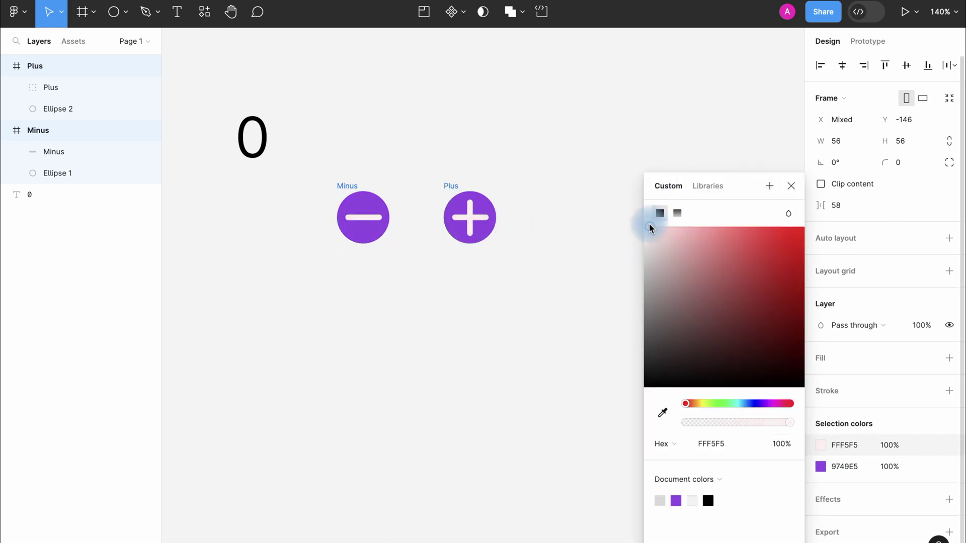
{"action": "mouse_move", "coordinate": [469, 217]}
{"action": "left_mouse_down"}
{"action": "mouse_move", "coordinate": [349, 297]}
{"action": "mouse_move", "coordinate": [348, 273]}
{"action": "left_mouse_up"}
{"action": "left_click_drag", "start_coordinate": [320, 142], "coordinate": [437, 375]}
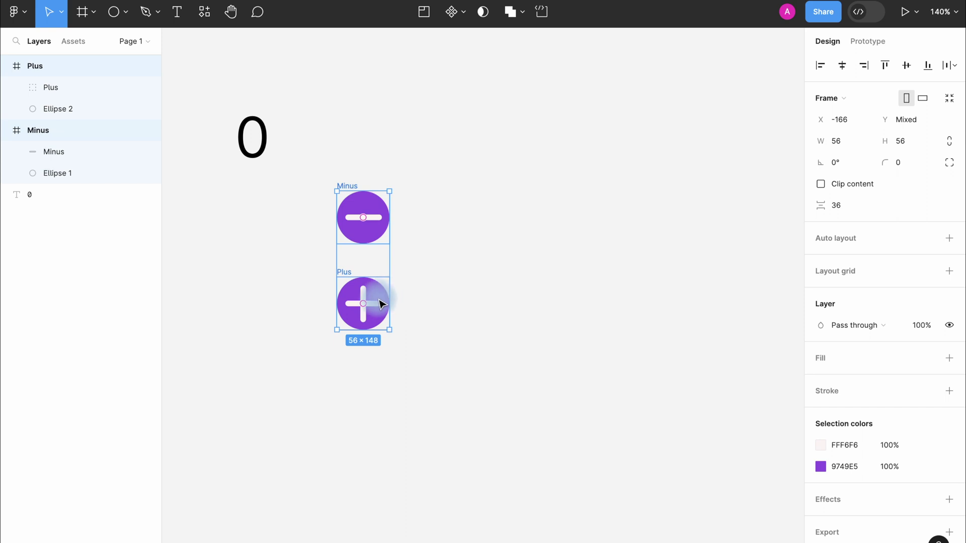
{"action": "key", "text": "alt"}
Step: Duplicate the stacked button pair to the right and darken the copies' purple to 7835BA
{"action": "left_click_drag", "start_coordinate": [383, 303], "coordinate": [457, 302]}
{"action": "left_click_drag", "start_coordinate": [405, 125], "coordinate": [488, 359]}
{"action": "left_click", "coordinate": [821, 467]}
{"action": "left_click_drag", "start_coordinate": [753, 238], "coordinate": [758, 272]}
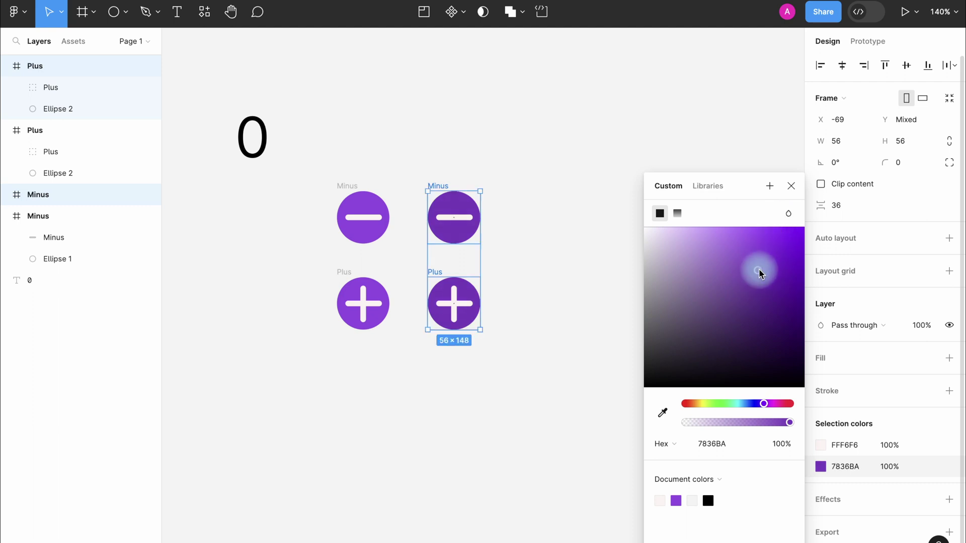
{"action": "left_click_drag", "start_coordinate": [758, 269], "coordinate": [758, 272]}
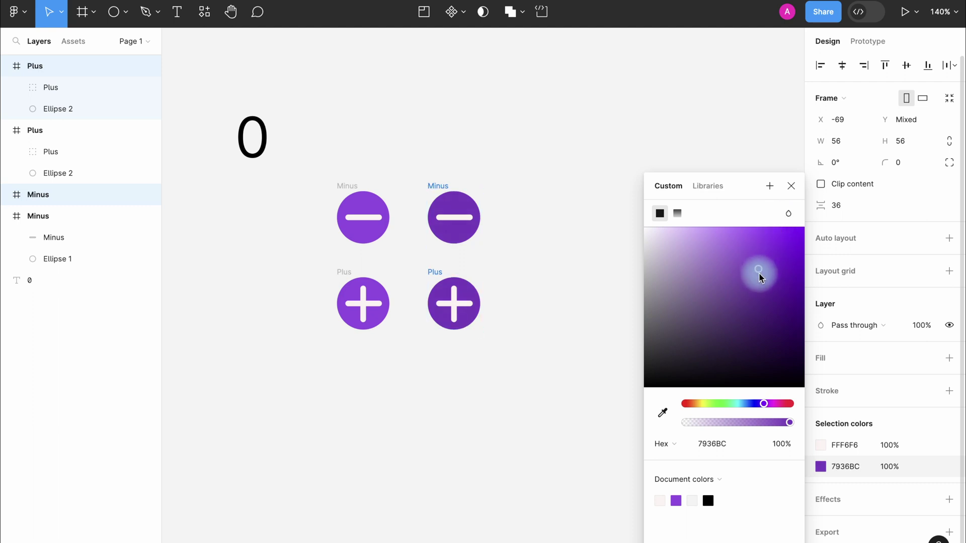
{"action": "left_click", "coordinate": [791, 185]}
{"action": "left_click", "coordinate": [675, 220]}
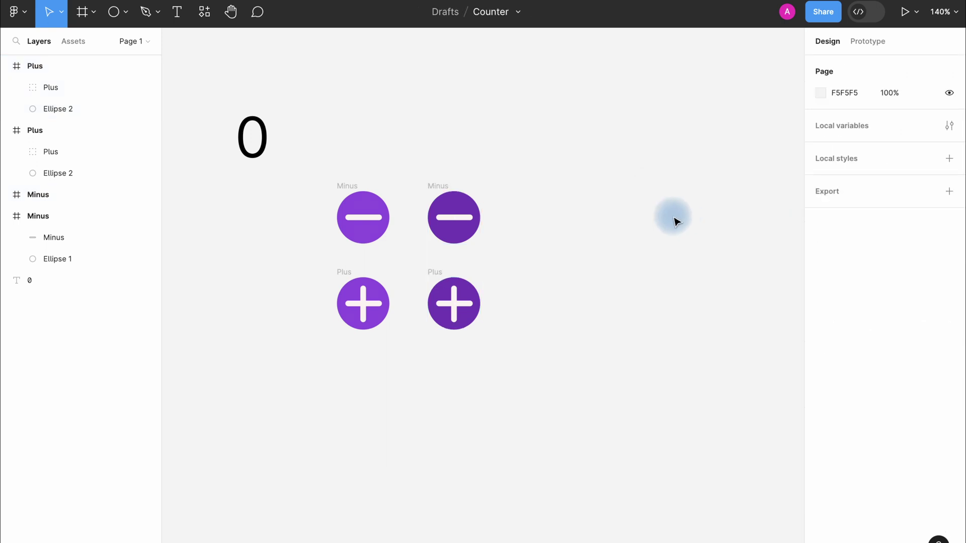
Step: Combine the two minus buttons into a Minus component set
{"action": "left_click_drag", "start_coordinate": [335, 148], "coordinate": [555, 258]}
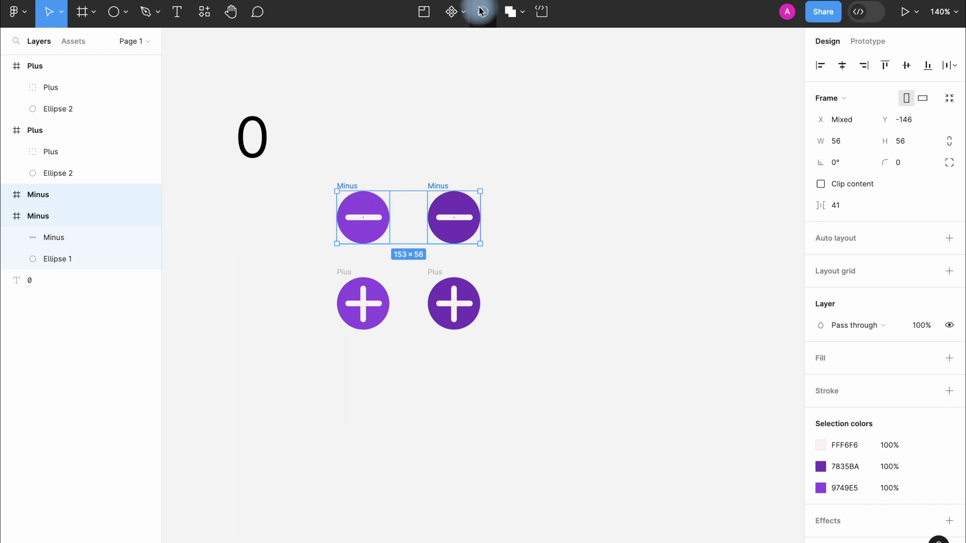
{"action": "left_click", "coordinate": [466, 18]}
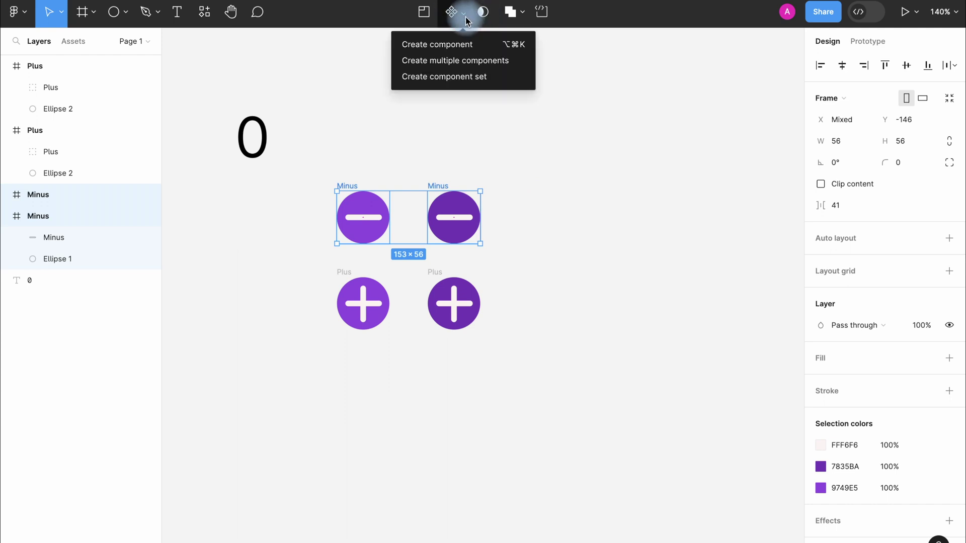
{"action": "left_click", "coordinate": [511, 77]}
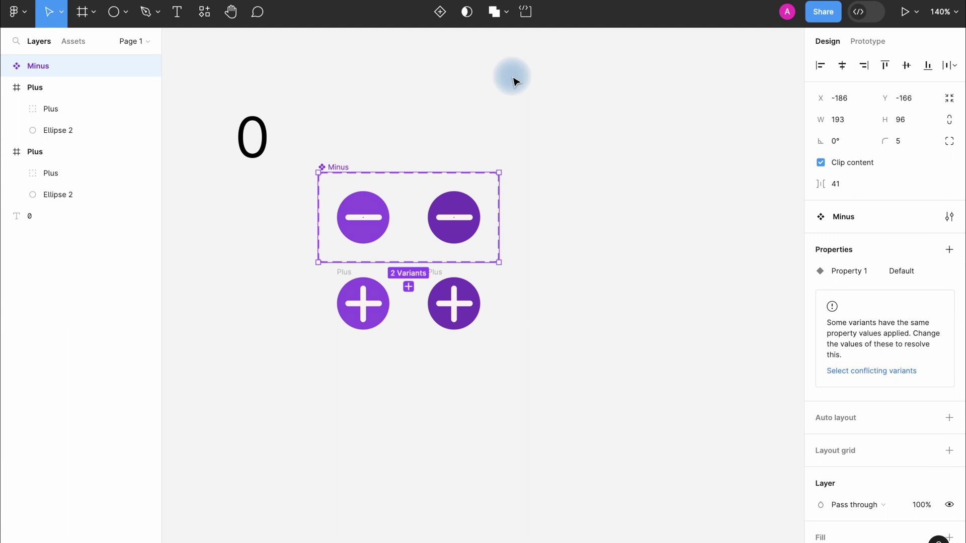
Step: Combine the two plus buttons into a Plus component set and move it below the Minus set
{"action": "left_click", "coordinate": [349, 273]}
{"action": "left_click", "coordinate": [433, 276], "text": "shift"}
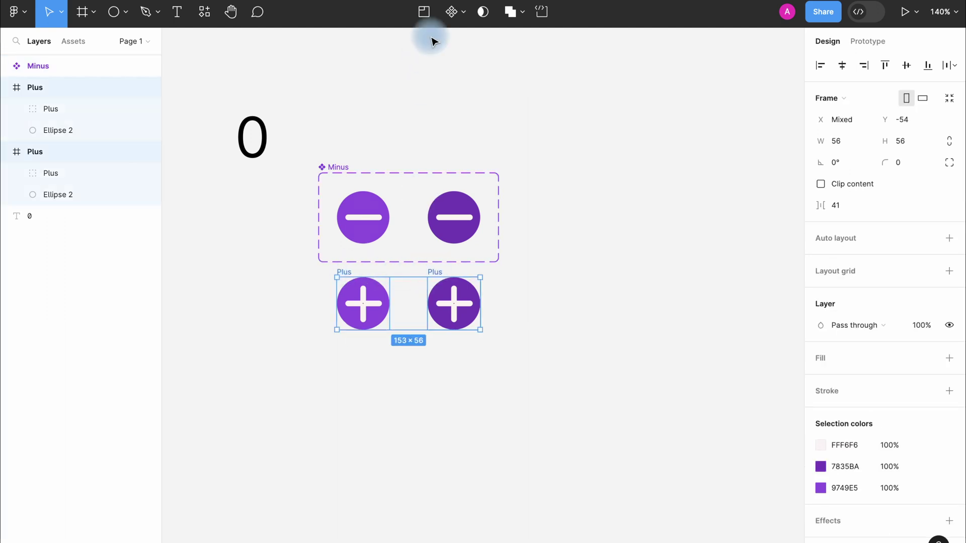
{"action": "left_click", "coordinate": [460, 12]}
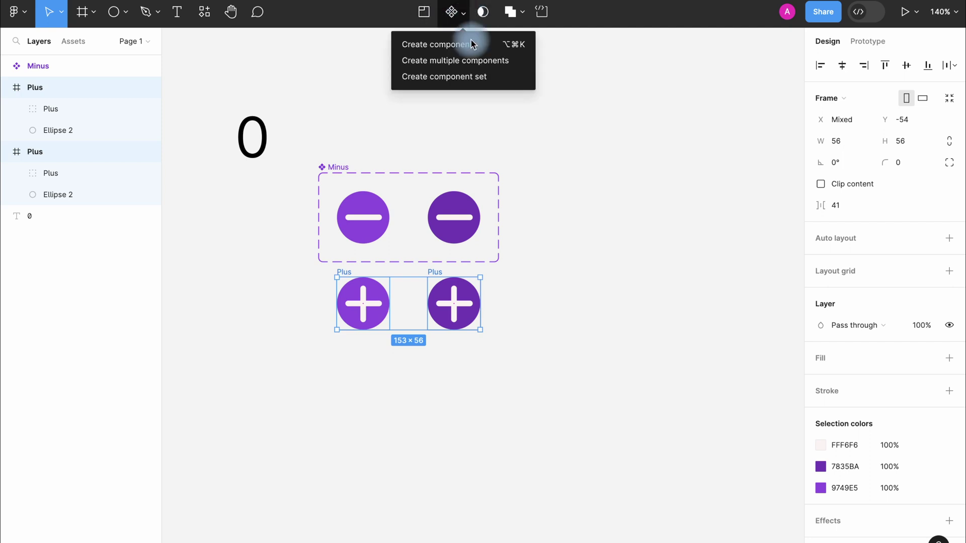
{"action": "left_click", "coordinate": [480, 79]}
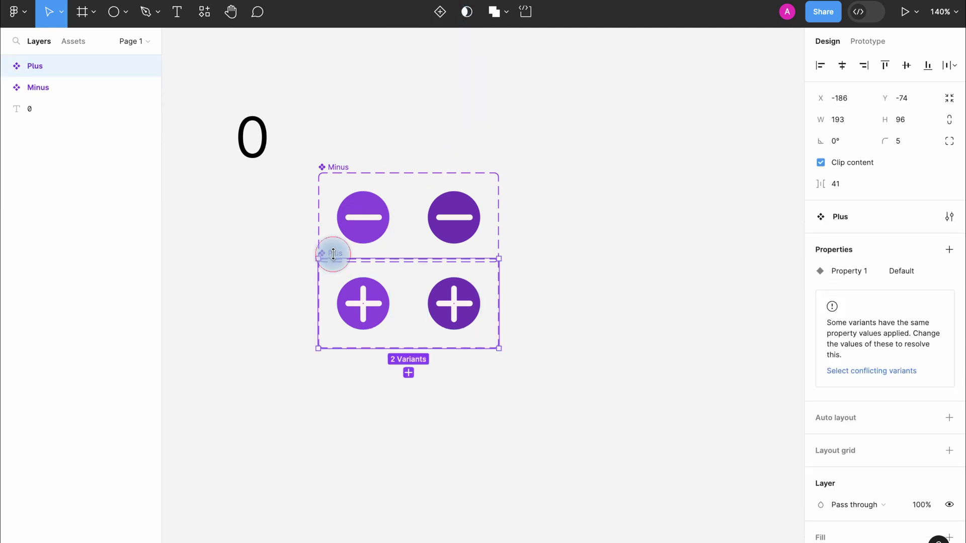
{"action": "left_click_drag", "start_coordinate": [334, 257], "coordinate": [334, 266]}
{"action": "left_click", "coordinate": [555, 242]}
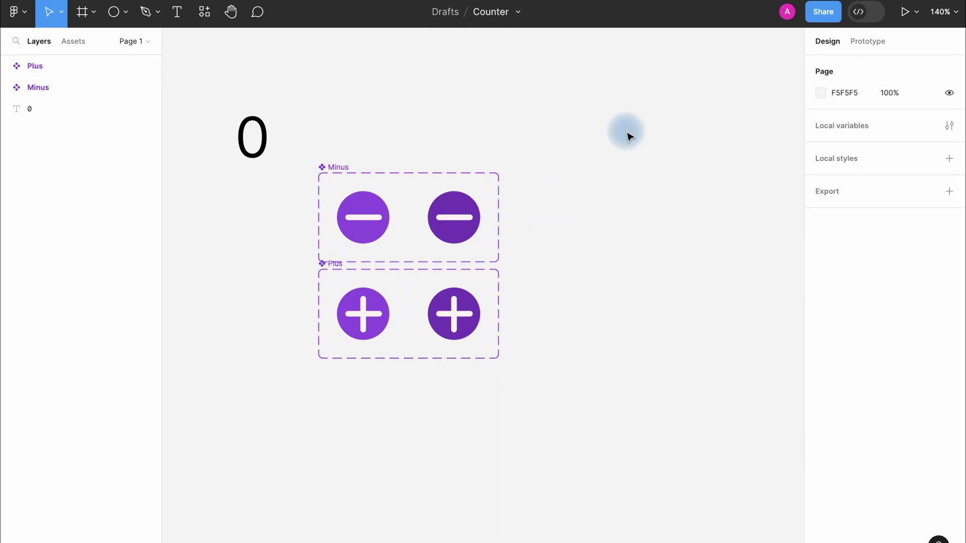
{"action": "left_click", "coordinate": [877, 44]}
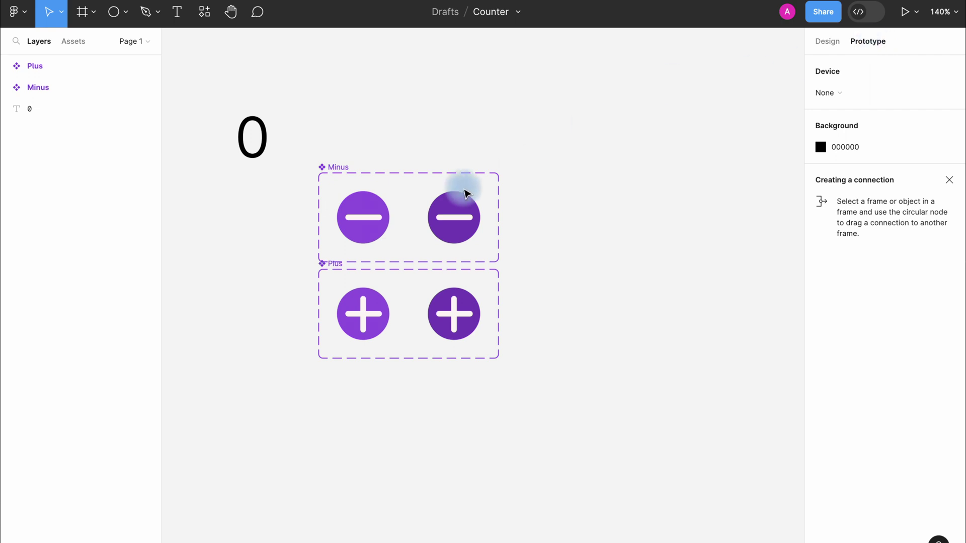
Step: Add a prototype interaction linking the first Minus variant to the second
{"action": "left_click", "coordinate": [370, 227]}
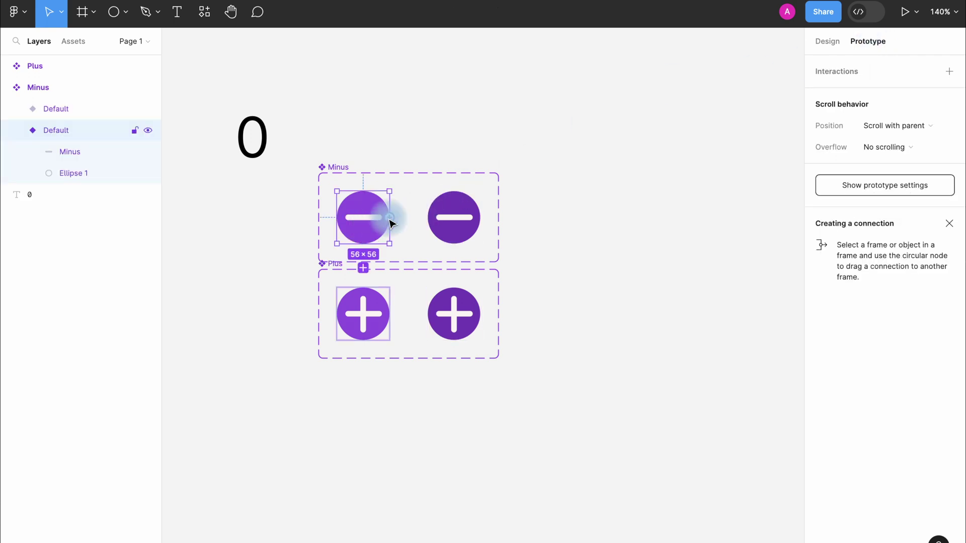
{"action": "left_click_drag", "start_coordinate": [390, 220], "coordinate": [456, 228]}
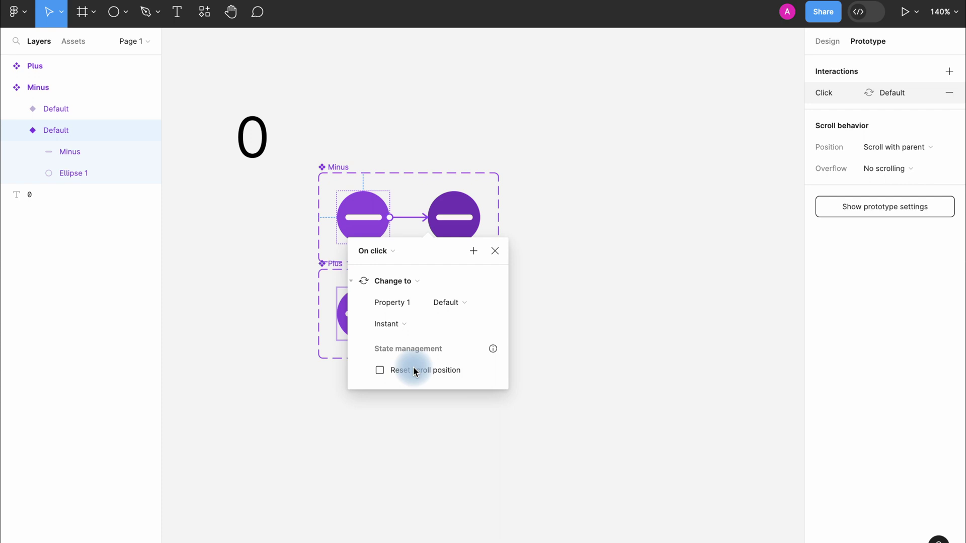
{"action": "left_click", "coordinate": [484, 235]}
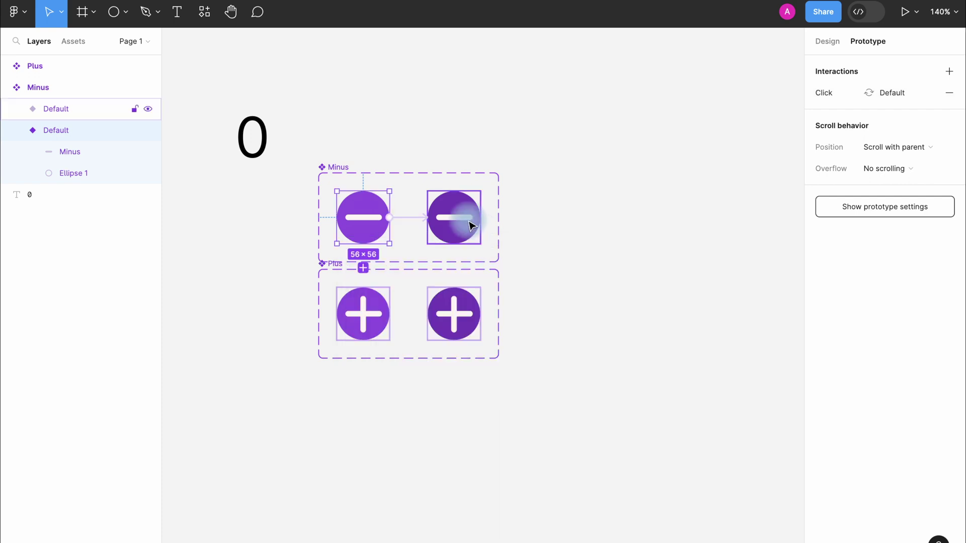
Step: Link the second Minus variant back to the first with a Change to action after a 1 ms delay
{"action": "left_click", "coordinate": [468, 220]}
{"action": "left_click_drag", "start_coordinate": [480, 218], "coordinate": [382, 232]}
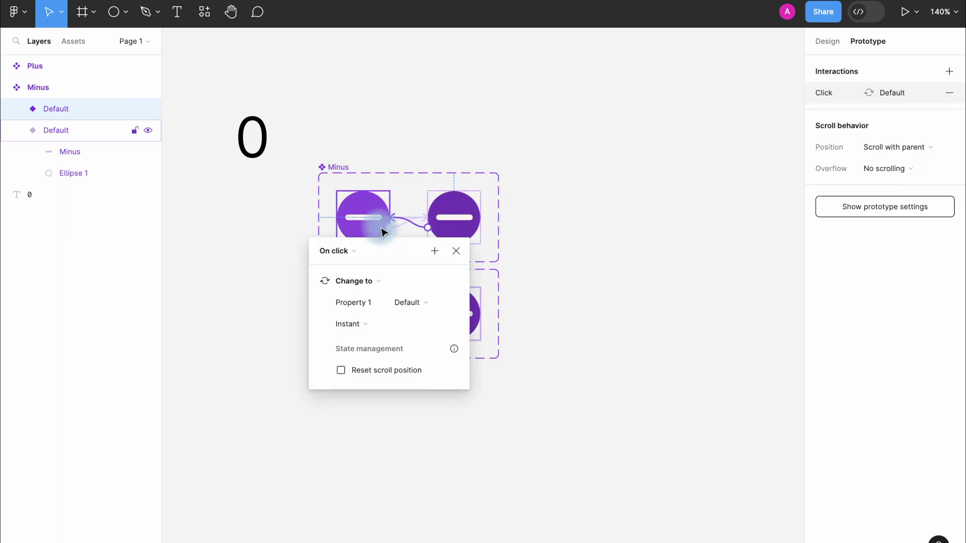
{"action": "left_click", "coordinate": [367, 283]}
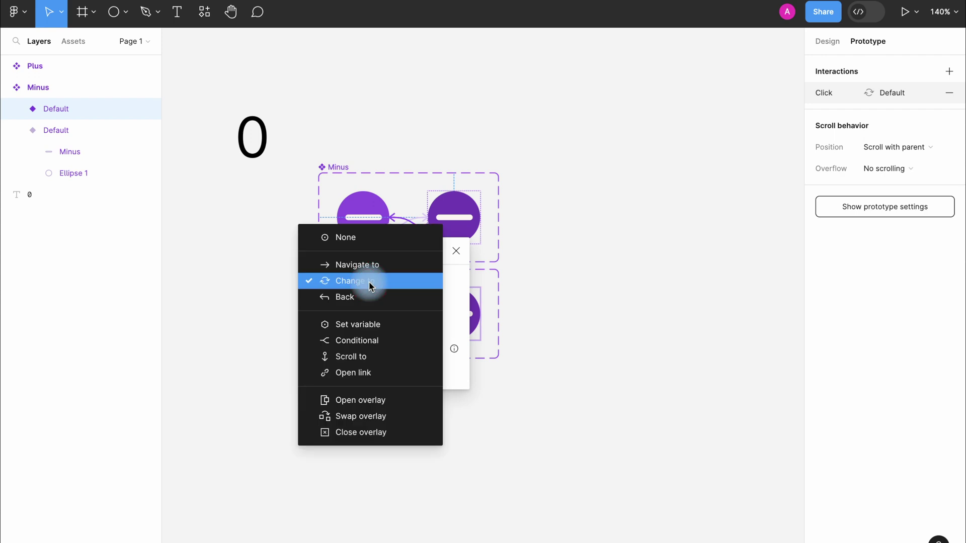
{"action": "left_click", "coordinate": [369, 282]}
{"action": "left_click", "coordinate": [347, 250]}
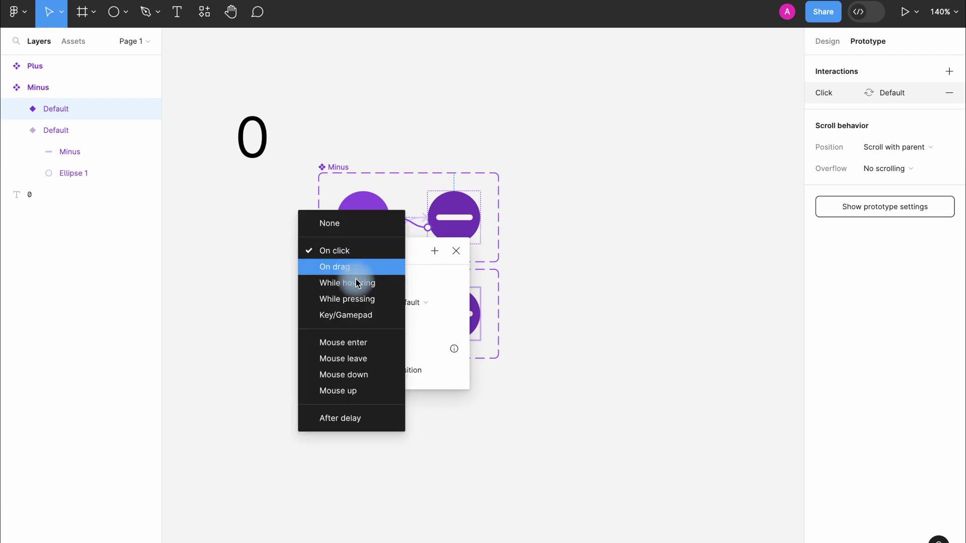
{"action": "left_click", "coordinate": [357, 408]}
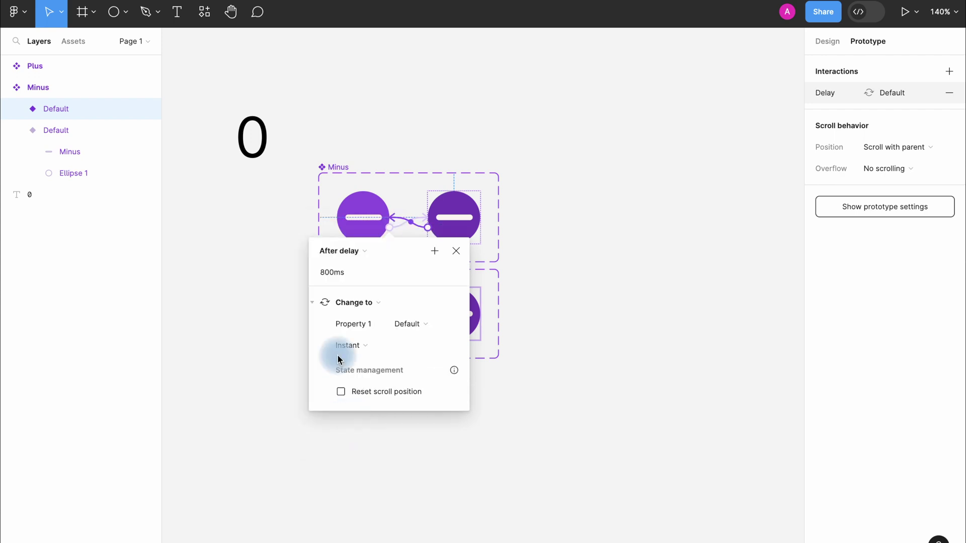
{"action": "left_click", "coordinate": [333, 276]}
{"action": "type", "text": "1"}
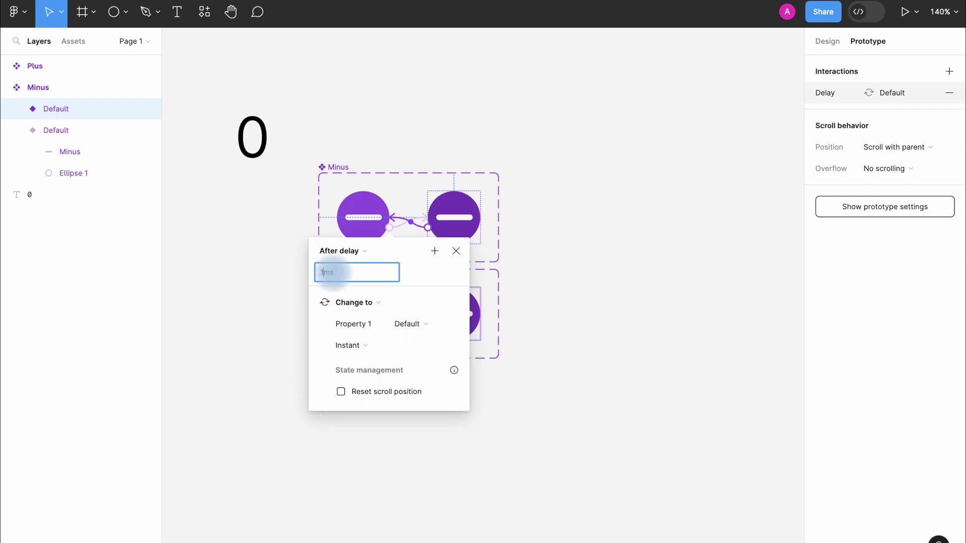
{"action": "left_click", "coordinate": [360, 332]}
Step: Link default Plus to pressed Plus on click, and pressed back to default after a delay
{"action": "left_click_drag", "start_coordinate": [389, 314], "coordinate": [441, 322]}
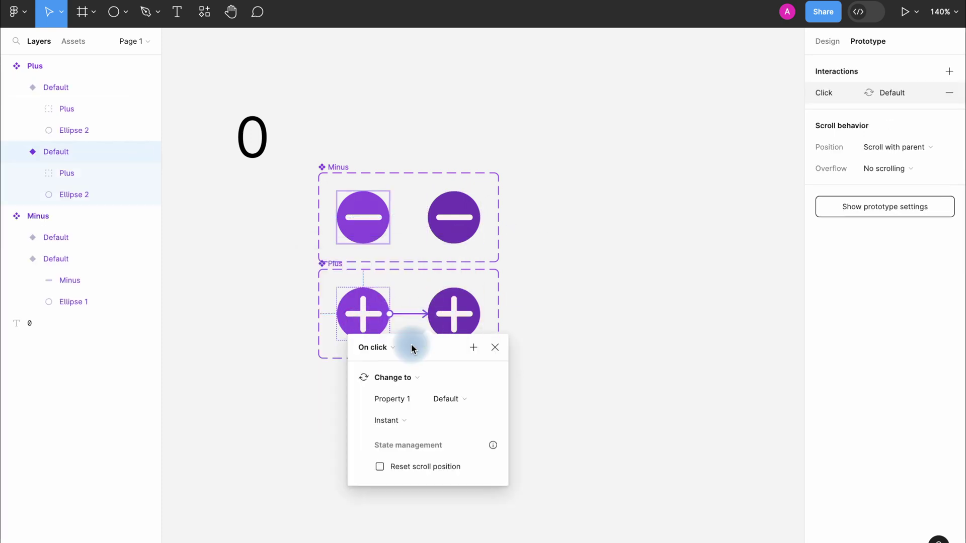
{"action": "left_click", "coordinate": [459, 316]}
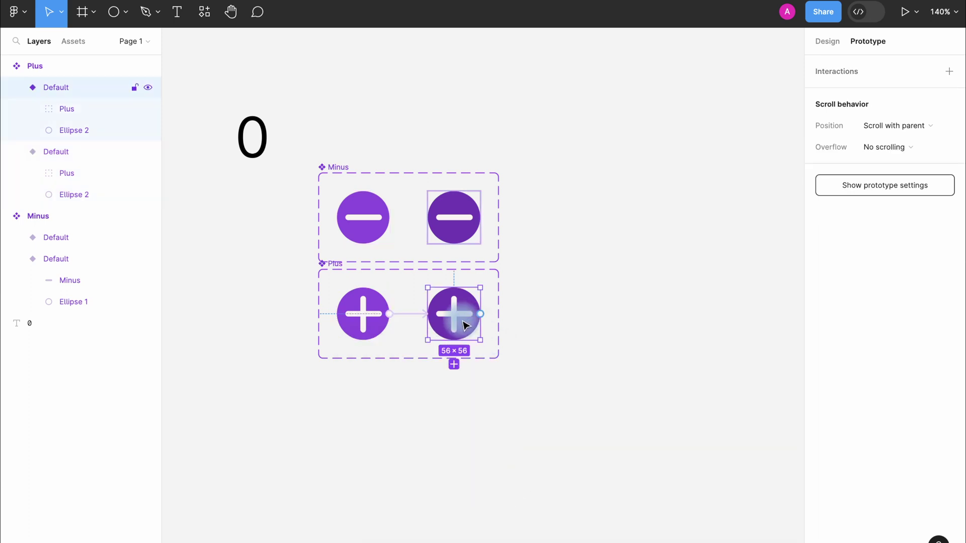
{"action": "left_click_drag", "start_coordinate": [460, 317], "coordinate": [388, 316]}
{"action": "left_click", "coordinate": [354, 348]}
{"action": "left_click", "coordinate": [371, 461]}
{"action": "left_click", "coordinate": [332, 372]}
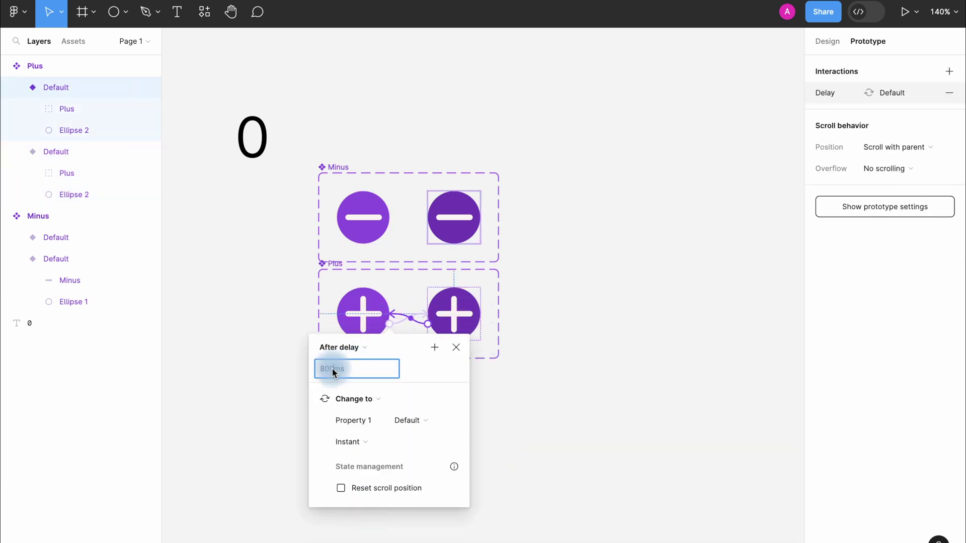
{"action": "left_click", "coordinate": [456, 347]}
Step: Drag a Minus and a Plus button instance from the local components onto the canvas
{"action": "left_click", "coordinate": [550, 226]}
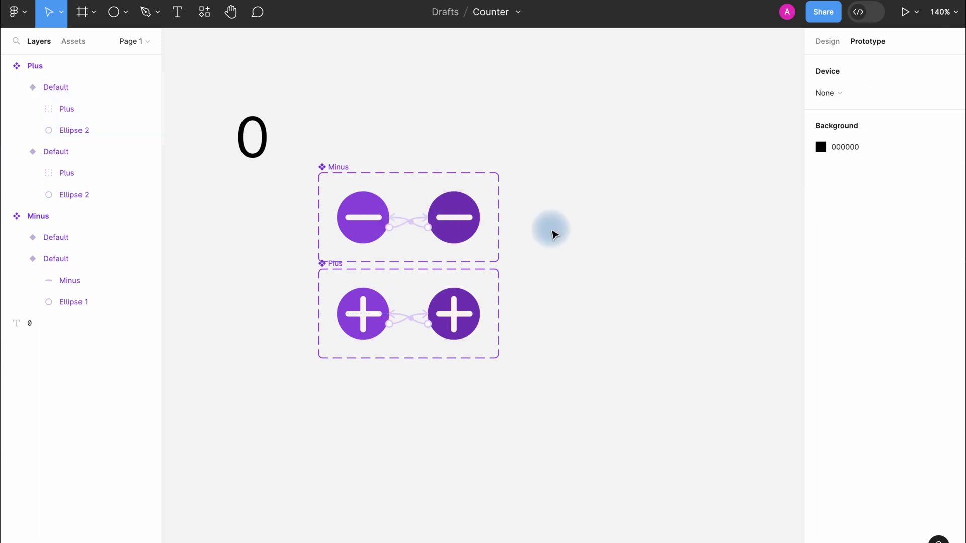
{"action": "left_click", "coordinate": [72, 42]}
{"action": "left_click", "coordinate": [50, 44]}
{"action": "left_click", "coordinate": [205, 12]}
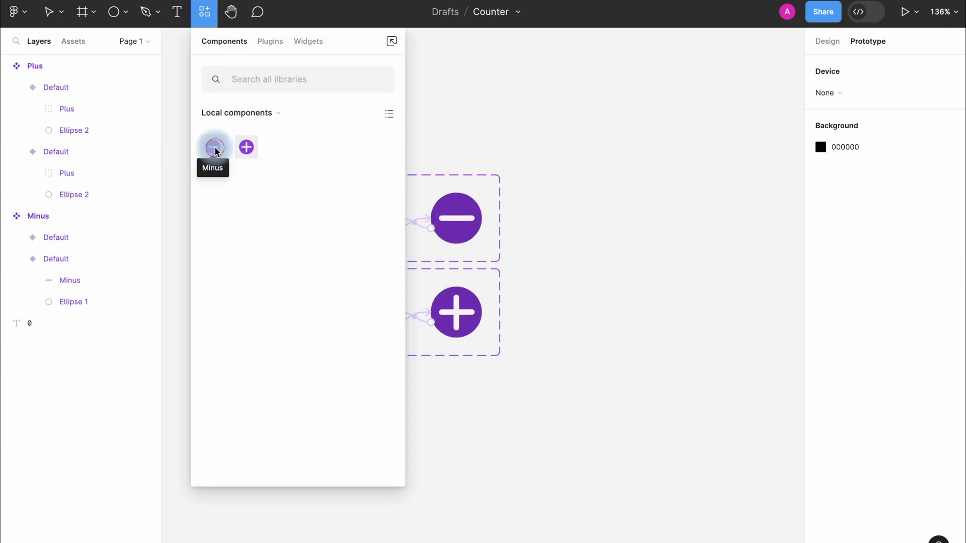
{"action": "left_click_drag", "start_coordinate": [215, 150], "coordinate": [664, 187]}
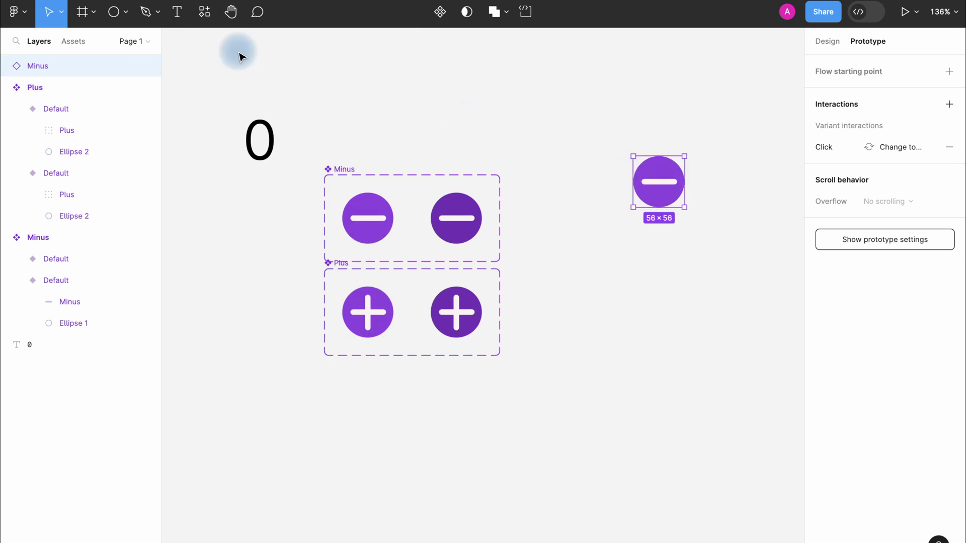
{"action": "left_click", "coordinate": [211, 15]}
{"action": "left_click_drag", "start_coordinate": [254, 152], "coordinate": [711, 261]}
Step: Place the Plus instance right of Minus and move the 0 text between them
{"action": "scroll", "coordinate": [711, 262], "scroll_direction": "right", "scroll_amount": 5}
{"action": "left_click_drag", "start_coordinate": [485, 287], "coordinate": [634, 212]}
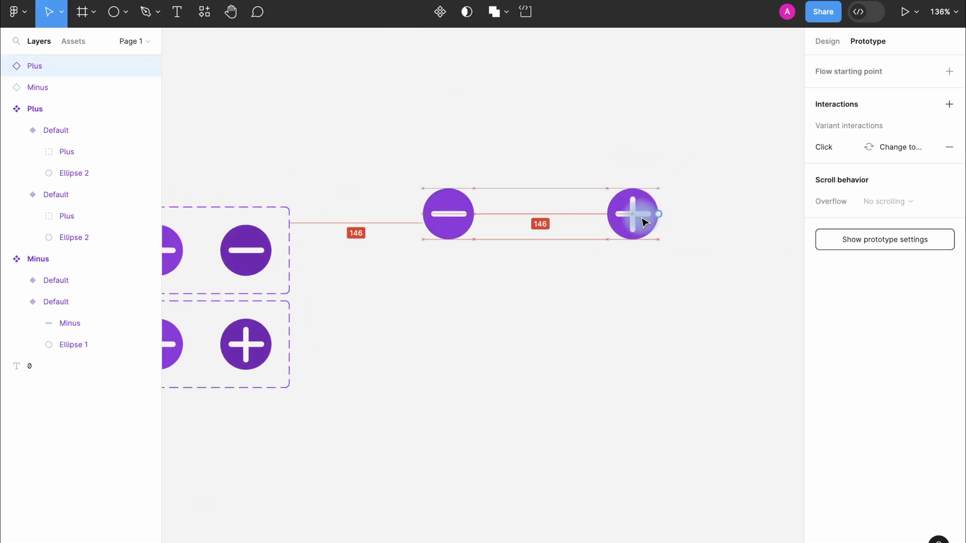
{"action": "scroll", "coordinate": [553, 242], "scroll_direction": "left", "scroll_amount": 2}
{"action": "scroll", "coordinate": [502, 280], "scroll_direction": "down", "scroll_amount": 3}
{"action": "left_click_drag", "start_coordinate": [304, 216], "coordinate": [579, 239]}
{"action": "scroll", "coordinate": [559, 239], "scroll_direction": "up", "scroll_amount": 5}
Step: Wrap both buttons and the 0 in an auto-layout frame named 'Counter'
{"action": "scroll", "coordinate": [579, 241], "scroll_direction": "down", "scroll_amount": 4}
{"action": "left_click", "coordinate": [601, 293]}
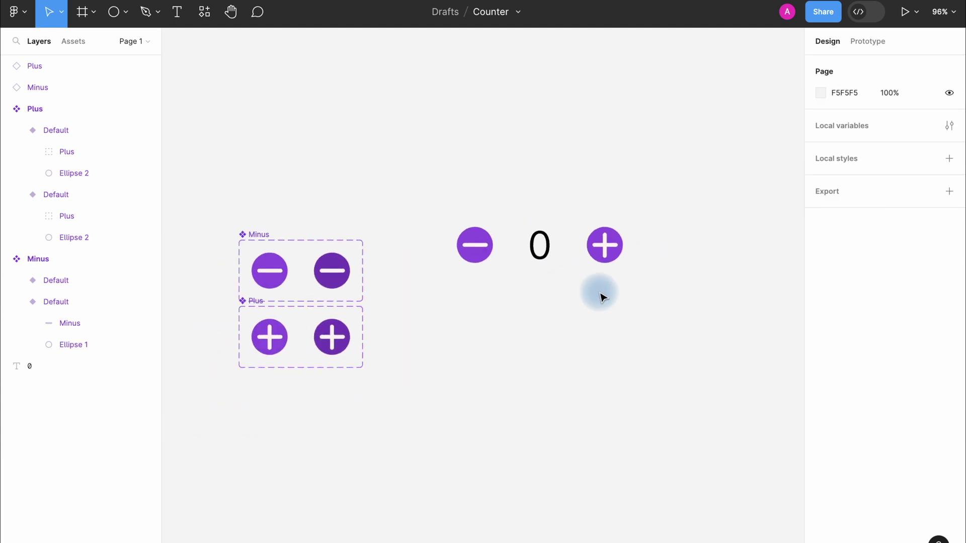
{"action": "left_click", "coordinate": [604, 243]}
{"action": "left_click", "coordinate": [485, 244]}
{"action": "left_click_drag", "start_coordinate": [445, 182], "coordinate": [675, 296]}
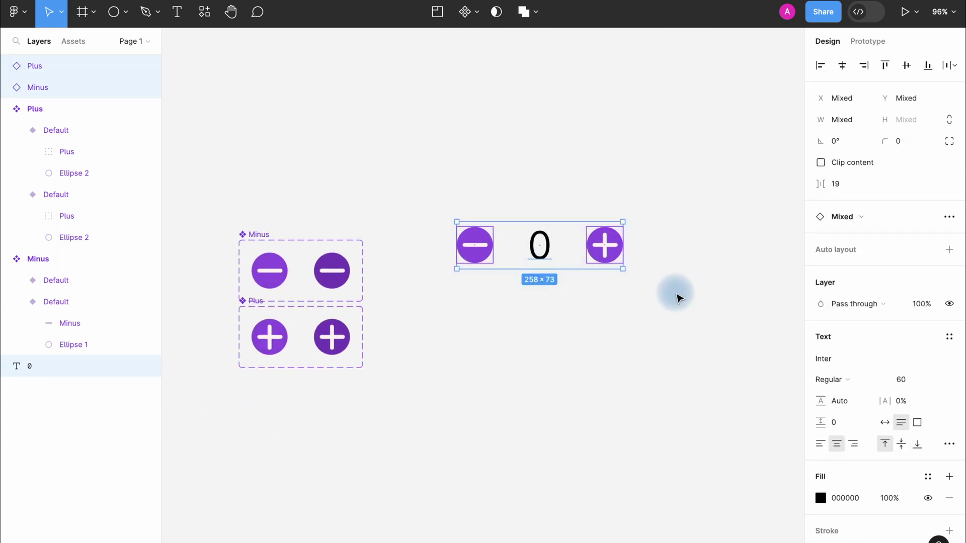
{"action": "key", "text": "shift+a"}
{"action": "double_click", "coordinate": [484, 214]}
{"action": "type", "text": "Counter"}
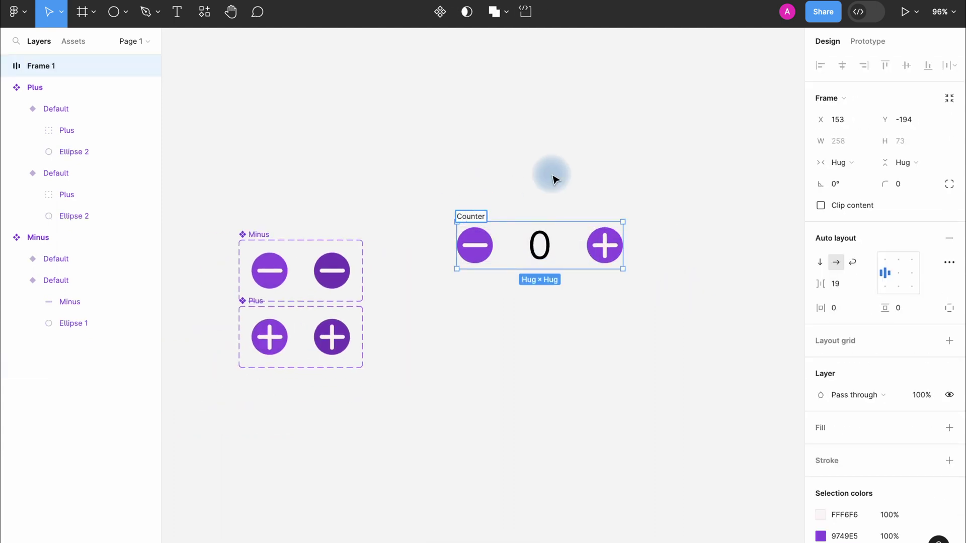
{"action": "key", "text": "Return"}
Step: Increase the Counter's item gap and scale the frame proportionally up to 313×73
{"action": "left_click", "coordinate": [847, 283]}
{"action": "key", "text": "Up"}
{"action": "key", "text": "Up"}
{"action": "key", "text": "Up"}
{"action": "key", "text": "Up"}
{"action": "key", "text": "Up"}
{"action": "key", "text": "Up"}
{"action": "key", "text": "Up"}
{"action": "key", "text": "Up"}
{"action": "key", "text": "Up"}
{"action": "key", "text": "Up"}
{"action": "key", "text": "shift+2"}
{"action": "key", "text": "k"}
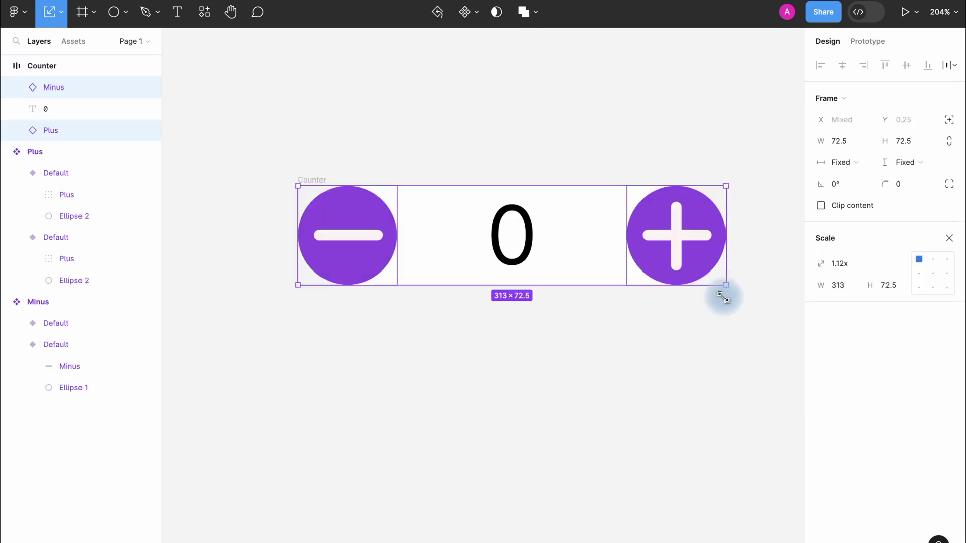
{"action": "left_click", "coordinate": [682, 314]}
Step: Set the Counter frame's corner radius to 200 for fully rounded ends
{"action": "scroll", "coordinate": [682, 315], "scroll_direction": "down", "scroll_amount": 2, "text": "ctrl"}
{"action": "left_click", "coordinate": [611, 271]}
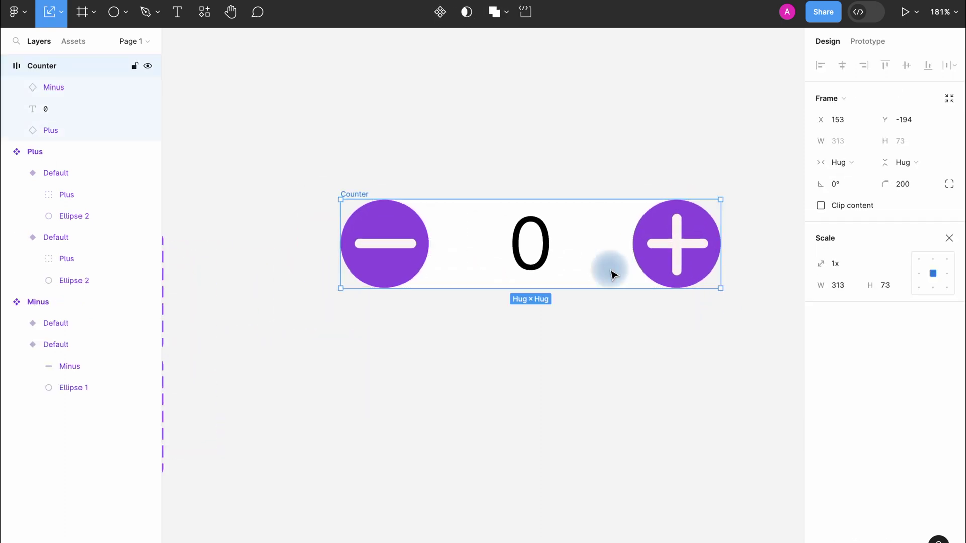
{"action": "left_click", "coordinate": [923, 184]}
{"action": "key", "text": "Down"}
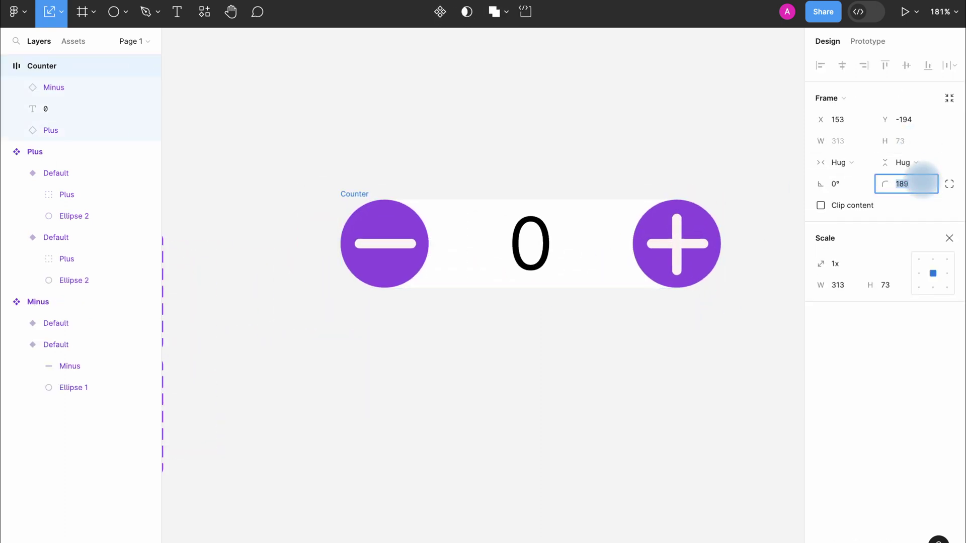
{"action": "left_click", "coordinate": [723, 115]}
{"action": "scroll", "coordinate": [723, 114], "scroll_direction": "up", "scroll_amount": 5, "text": "ctrl"}
{"action": "scroll", "coordinate": [722, 115], "scroll_direction": "left", "scroll_amount": 5}
{"action": "scroll", "coordinate": [722, 115], "scroll_direction": "down", "scroll_amount": 3, "text": "ctrl"}
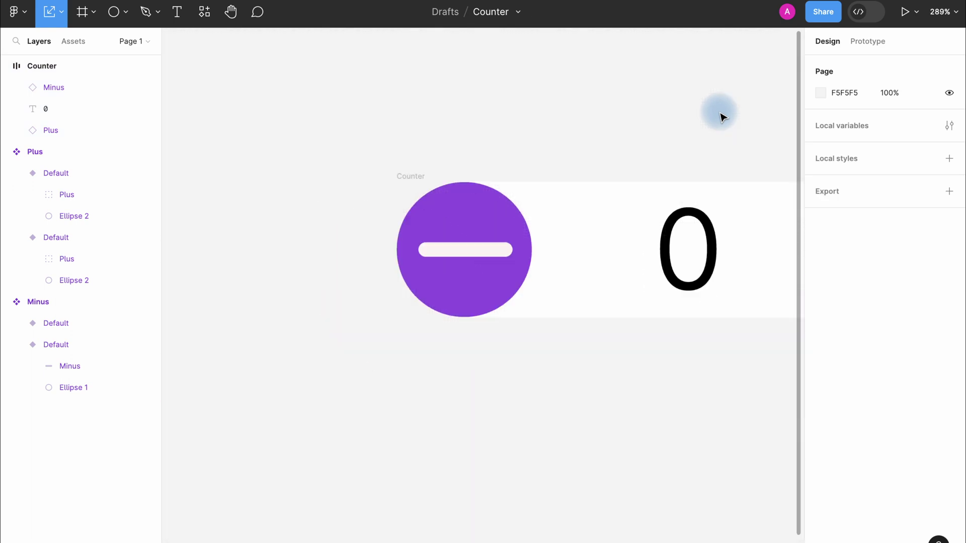
{"action": "scroll", "coordinate": [723, 117], "scroll_direction": "down", "scroll_amount": 4, "text": "ctrl"}
{"action": "scroll", "coordinate": [722, 116], "scroll_direction": "up", "scroll_amount": 2, "text": "ctrl"}
{"action": "scroll", "coordinate": [723, 116], "scroll_direction": "right", "scroll_amount": 2}
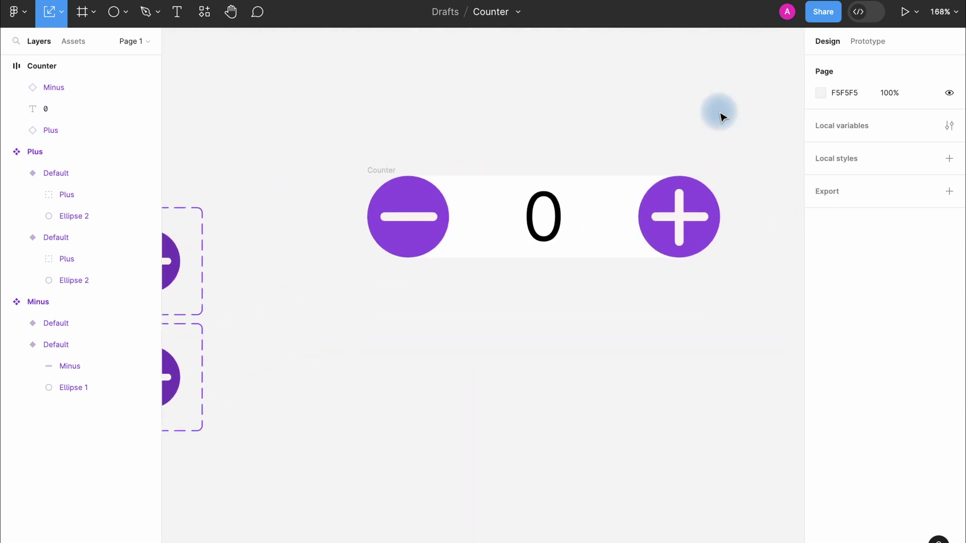
Step: Recolour the 0 digit's fill from black to dark grey 353535
{"action": "scroll", "coordinate": [552, 259], "scroll_direction": "up", "scroll_amount": 1, "text": "ctrl"}
{"action": "double_click", "coordinate": [551, 254]}
{"action": "left_click", "coordinate": [821, 411]}
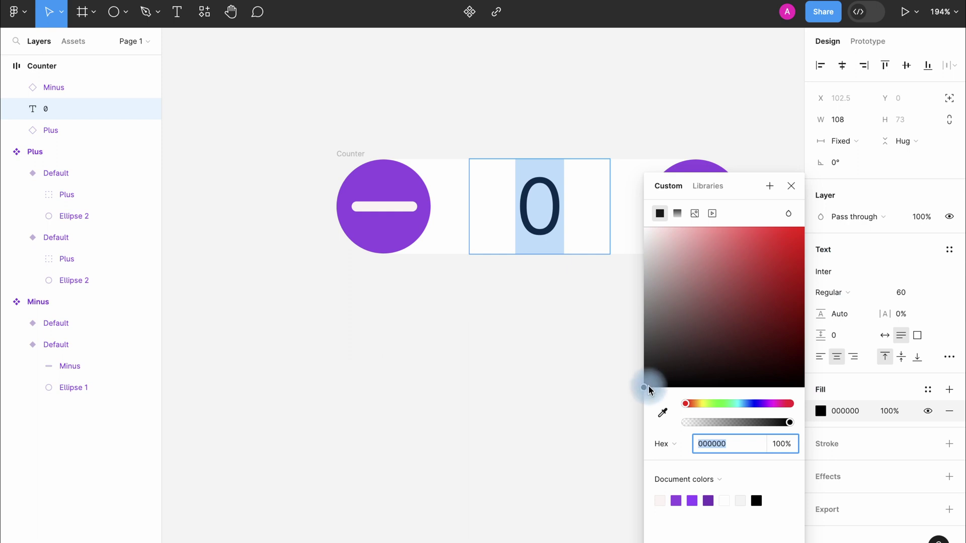
{"action": "left_click_drag", "start_coordinate": [649, 389], "coordinate": [645, 361]}
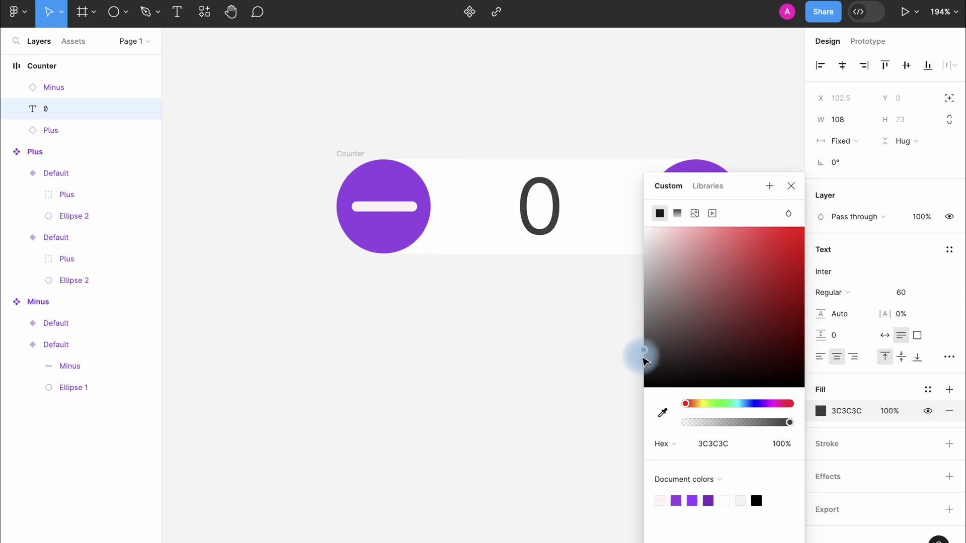
{"action": "left_click", "coordinate": [671, 308]}
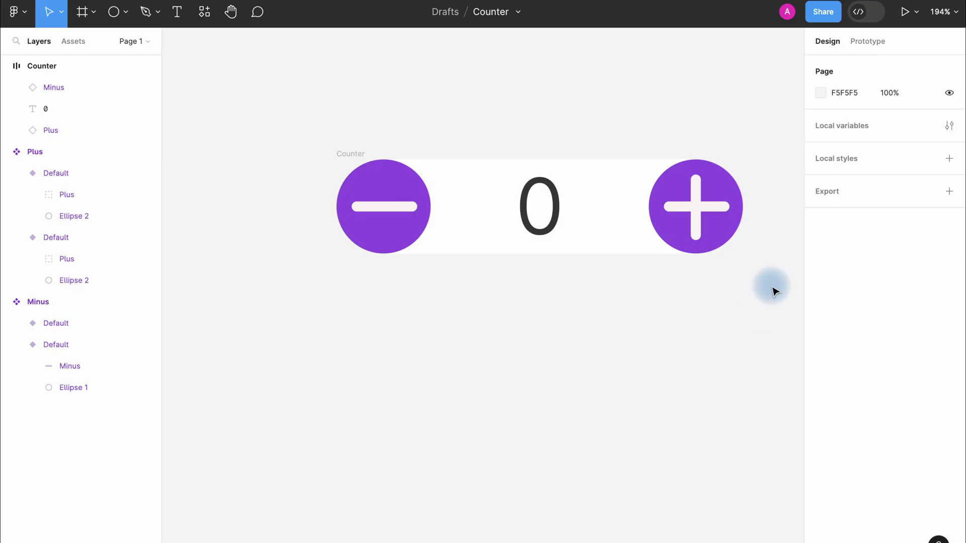
Step: Create a Number variable named Total with value 0 in Local variables
{"action": "left_click", "coordinate": [949, 126]}
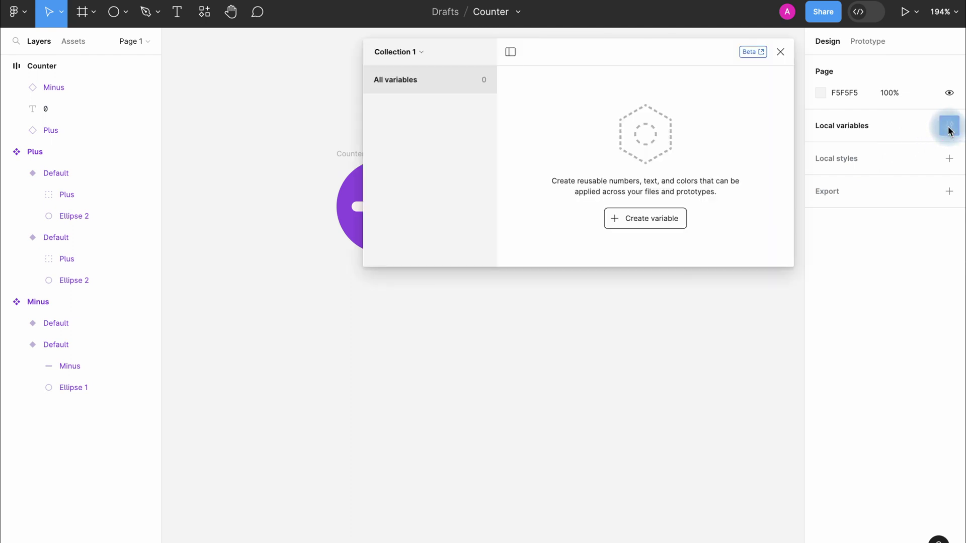
{"action": "left_click", "coordinate": [672, 217]}
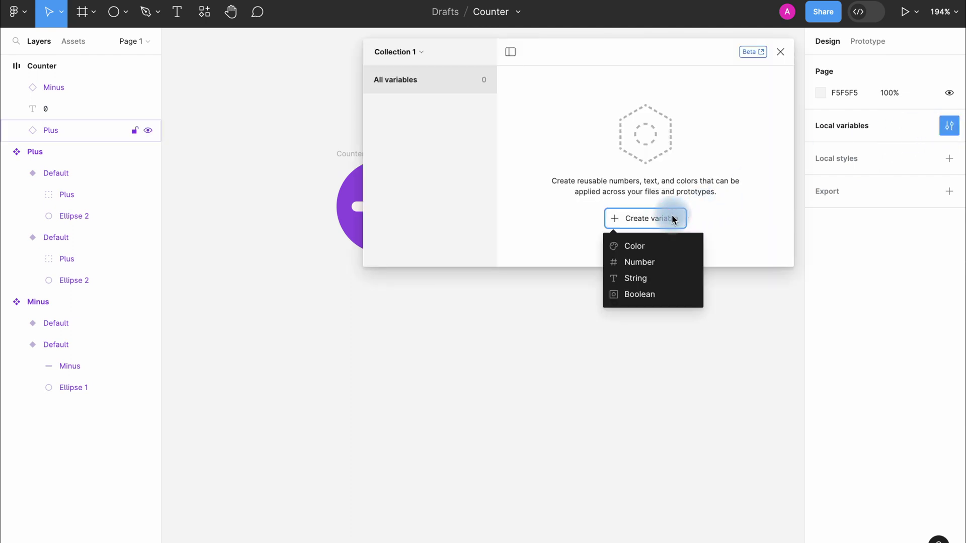
{"action": "left_click", "coordinate": [661, 263]}
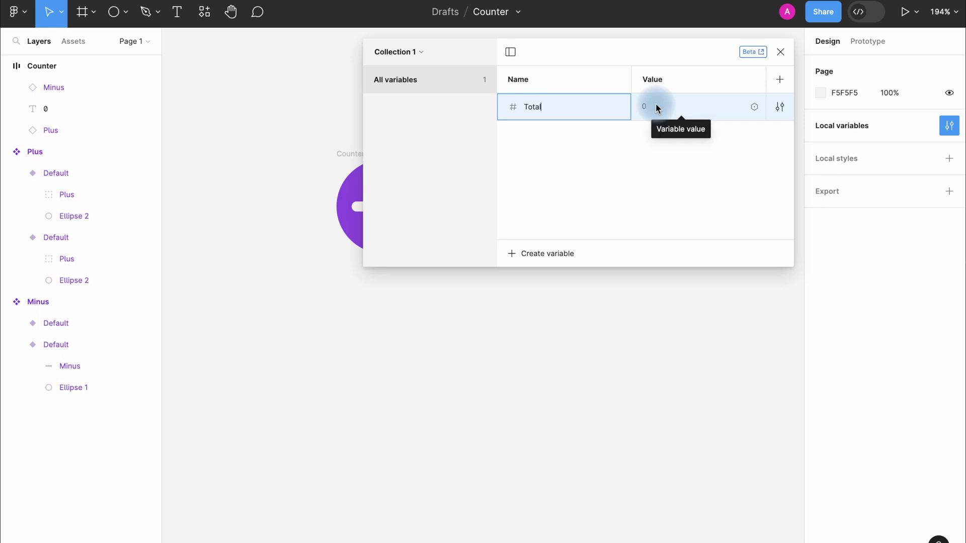
{"action": "key", "text": "Escape"}
Step: Bind the 0 text's content to the Total variable
{"action": "left_click", "coordinate": [548, 219]}
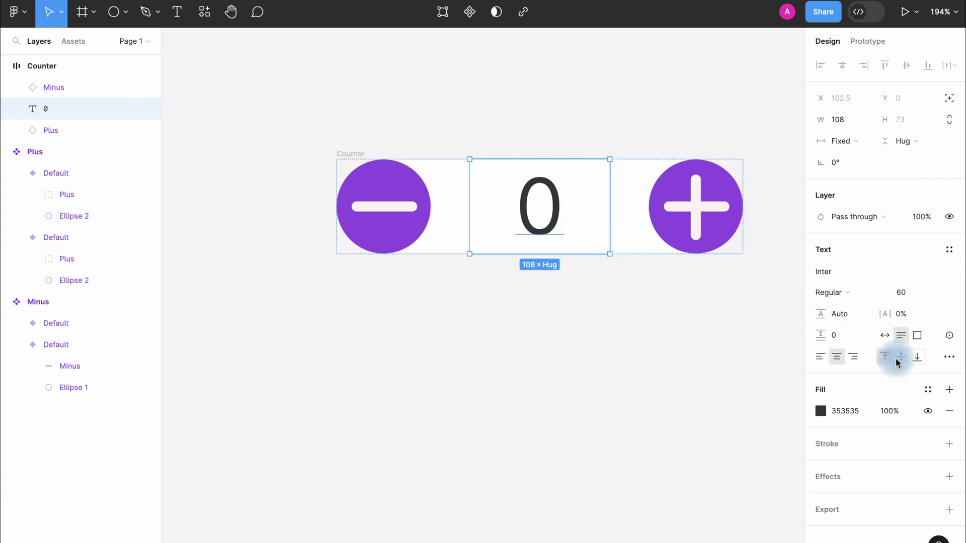
{"action": "left_click", "coordinate": [950, 336]}
{"action": "left_click", "coordinate": [859, 419]}
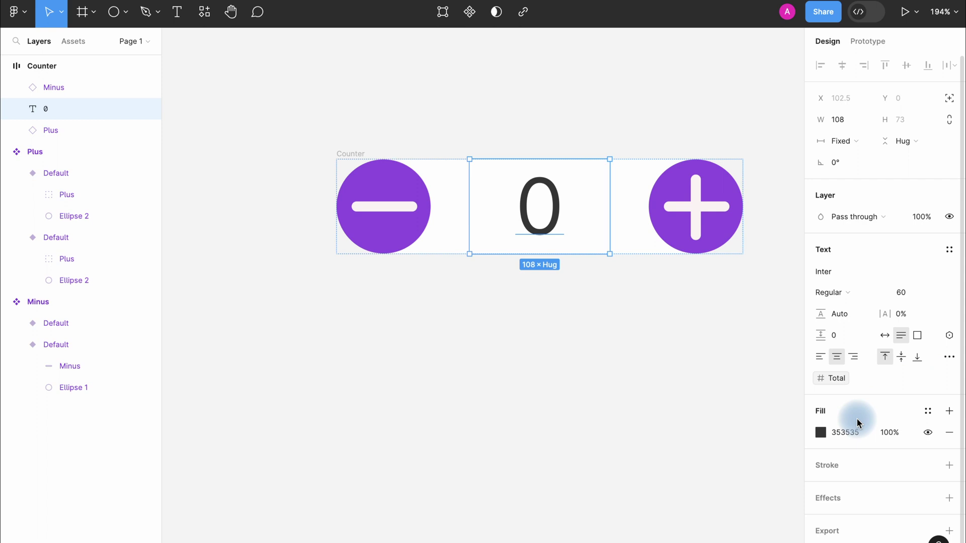
Step: Add a 390×844 iPhone 14 frame
{"action": "key", "text": "f"}
{"action": "left_click", "coordinate": [875, 108]}
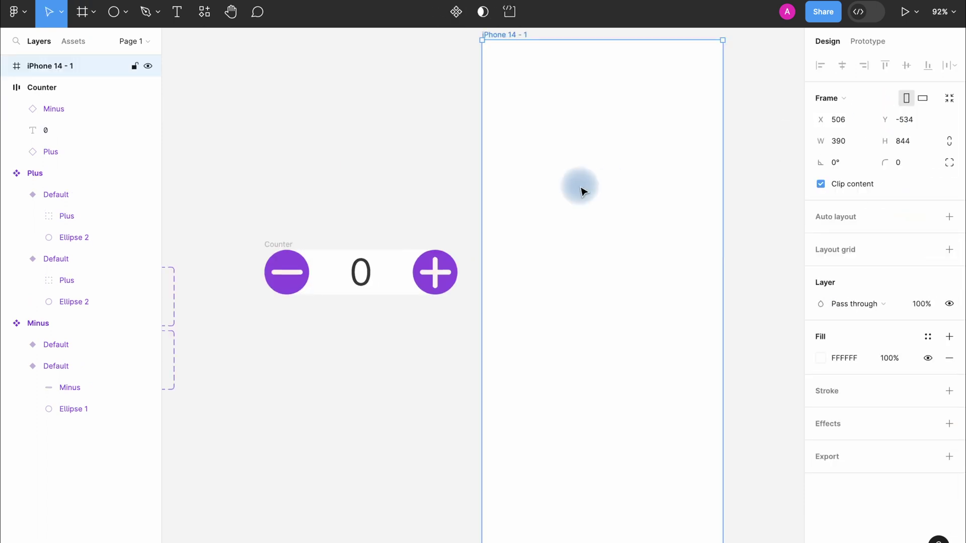
{"action": "scroll", "coordinate": [591, 223], "scroll_direction": "down", "scroll_amount": 3}
{"action": "left_click_drag", "start_coordinate": [561, 108], "coordinate": [588, 154]}
Step: Fill the iPhone frame with the buttons' purple, shifted slightly lighter
{"action": "left_click", "coordinate": [820, 358]}
{"action": "left_click", "coordinate": [661, 413]}
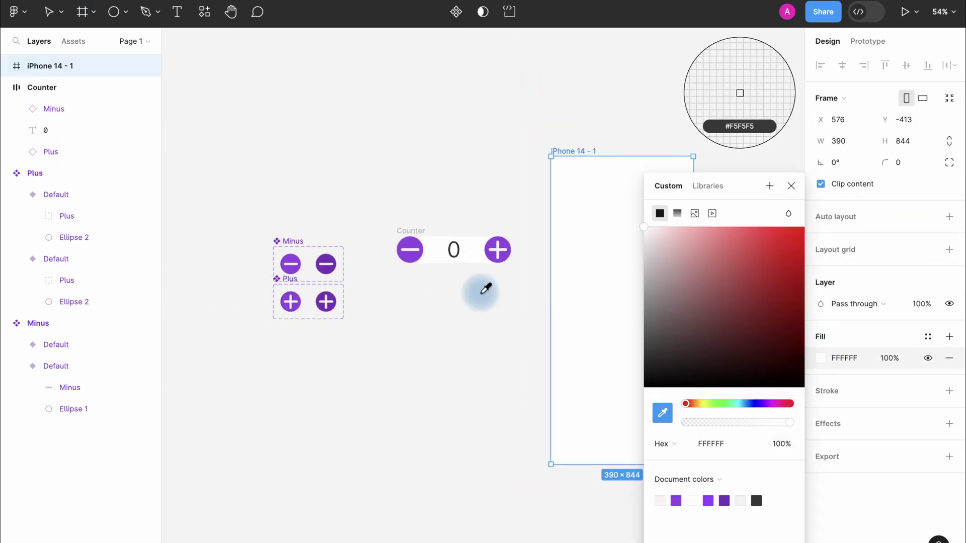
{"action": "left_click", "coordinate": [498, 248]}
{"action": "mouse_move", "coordinate": [756, 246]}
{"action": "left_mouse_down"}
{"action": "mouse_move", "coordinate": [737, 231]}
{"action": "mouse_move", "coordinate": [740, 248]}
{"action": "left_mouse_up"}
{"action": "left_click", "coordinate": [415, 236]}
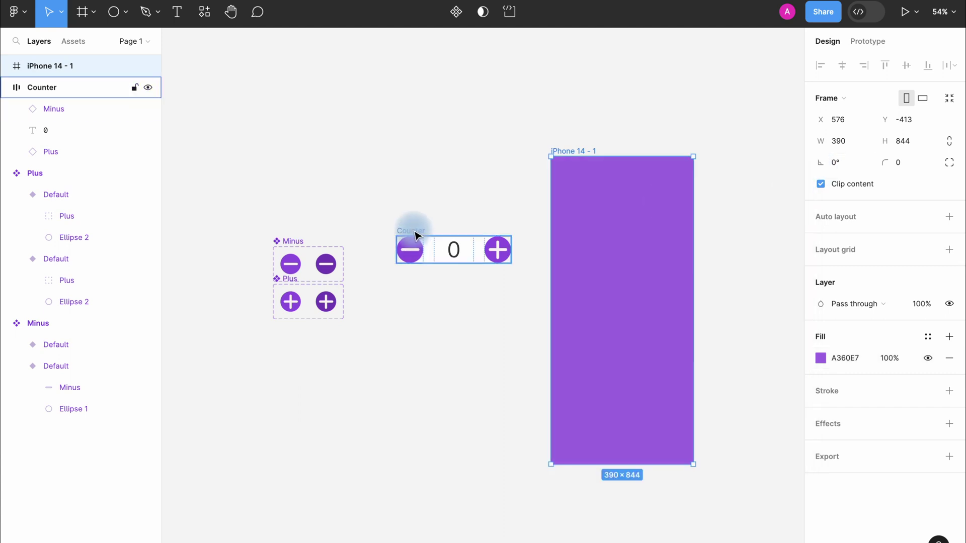
Step: Move the Counter to mid-height in the frame and lighten the fill to CD9AFF
{"action": "left_click_drag", "start_coordinate": [415, 235], "coordinate": [582, 280]}
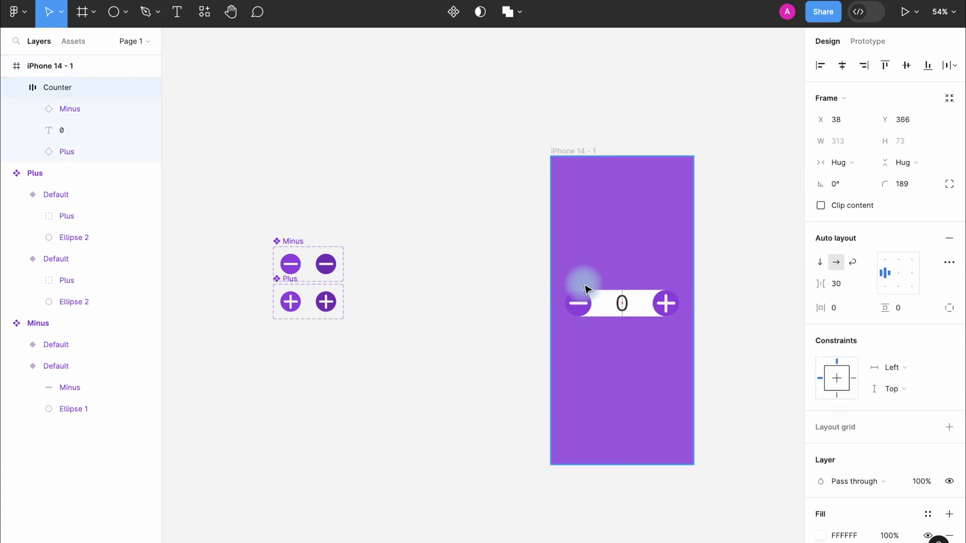
{"action": "left_click", "coordinate": [589, 150]}
{"action": "left_click", "coordinate": [820, 358]}
{"action": "left_click_drag", "start_coordinate": [725, 233], "coordinate": [720, 214]}
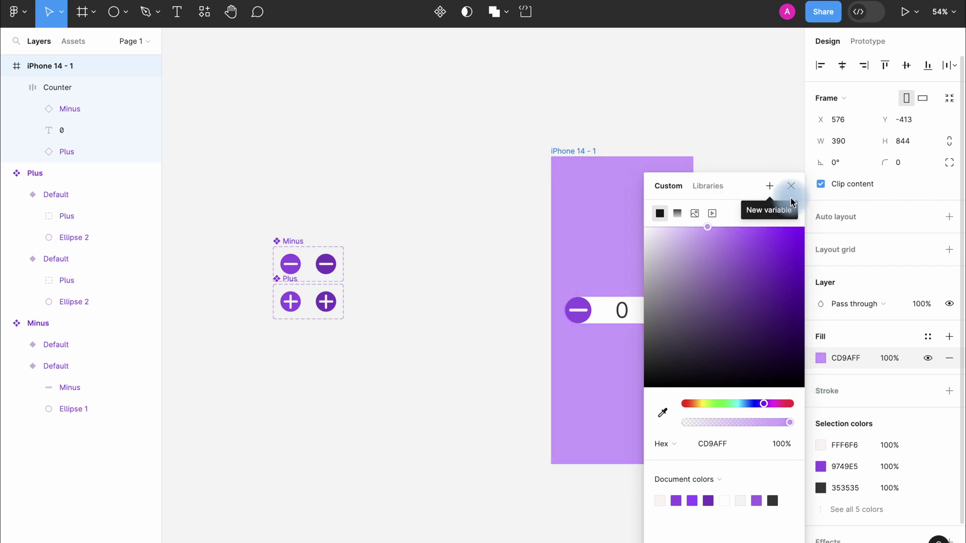
{"action": "scroll", "coordinate": [777, 352], "scroll_direction": "up", "scroll_amount": 3}
{"action": "left_click", "coordinate": [614, 300]}
{"action": "left_click", "coordinate": [617, 300]}
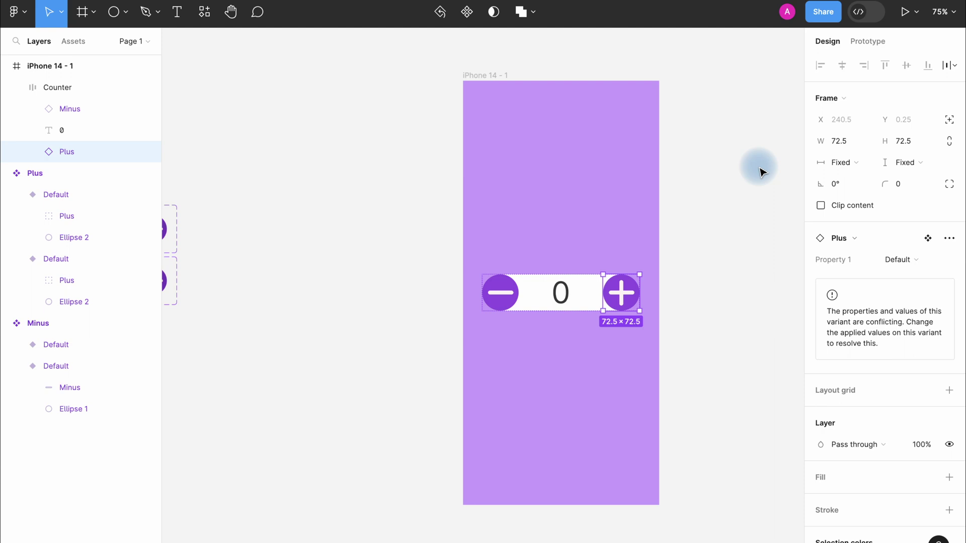
Step: Give Plus an On click Set variable action making Total equal Total + 1
{"action": "key", "text": "shift+e"}
{"action": "left_click", "coordinate": [822, 93]}
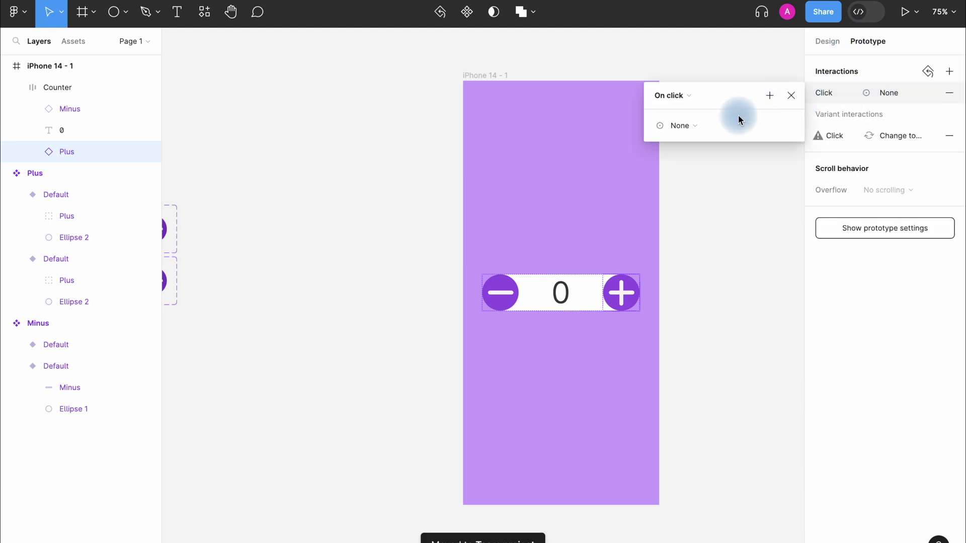
{"action": "left_click", "coordinate": [689, 98]}
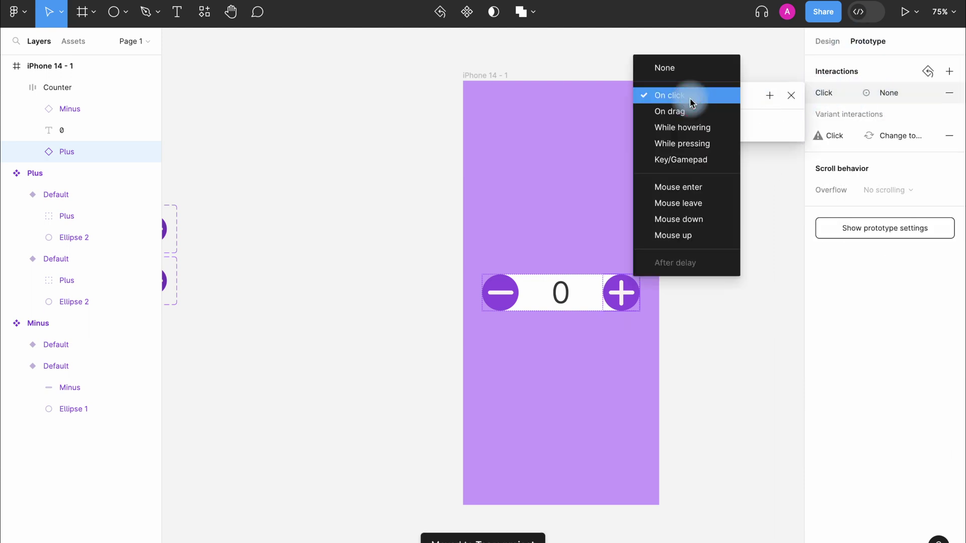
{"action": "left_click", "coordinate": [770, 116]}
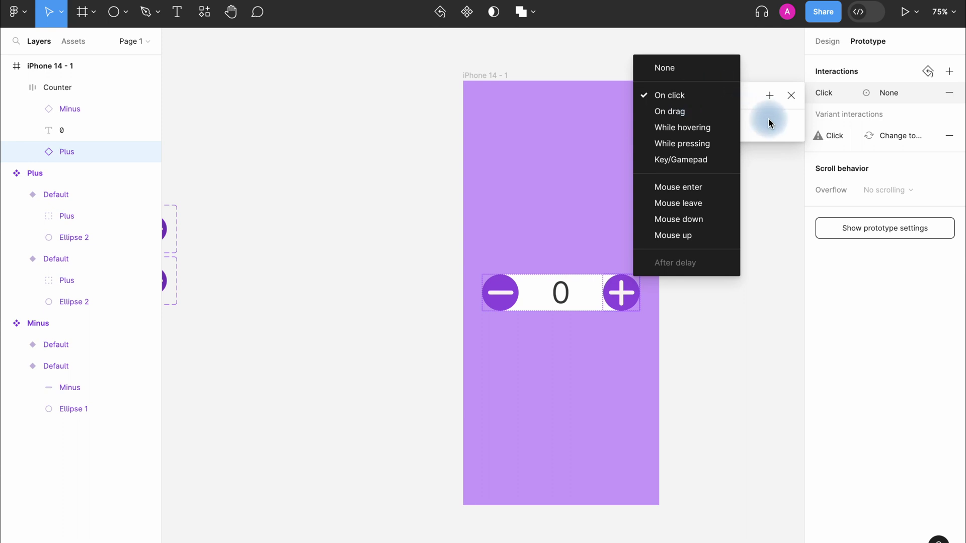
{"action": "left_click", "coordinate": [772, 122]}
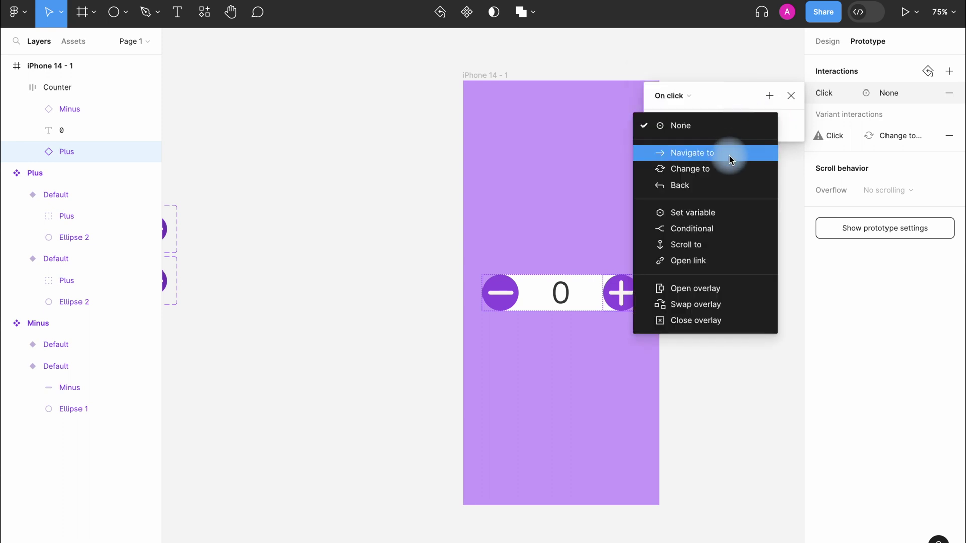
{"action": "left_click", "coordinate": [729, 215]}
{"action": "left_click", "coordinate": [729, 215]}
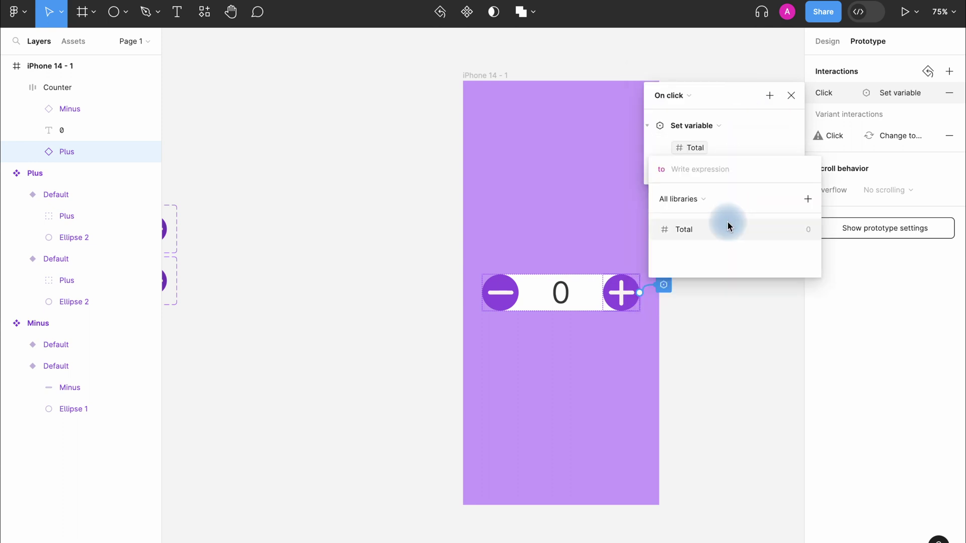
{"action": "left_click", "coordinate": [727, 228]}
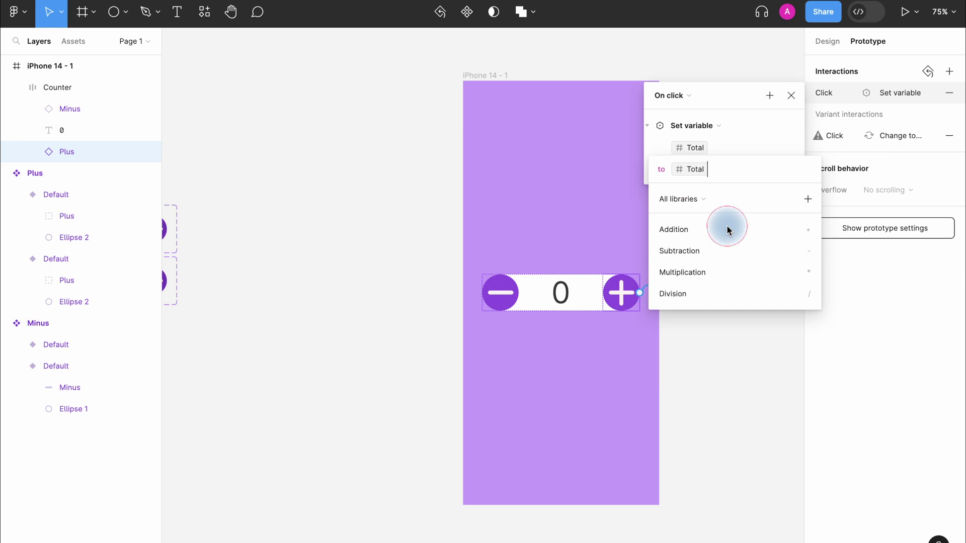
{"action": "left_click", "coordinate": [687, 231]}
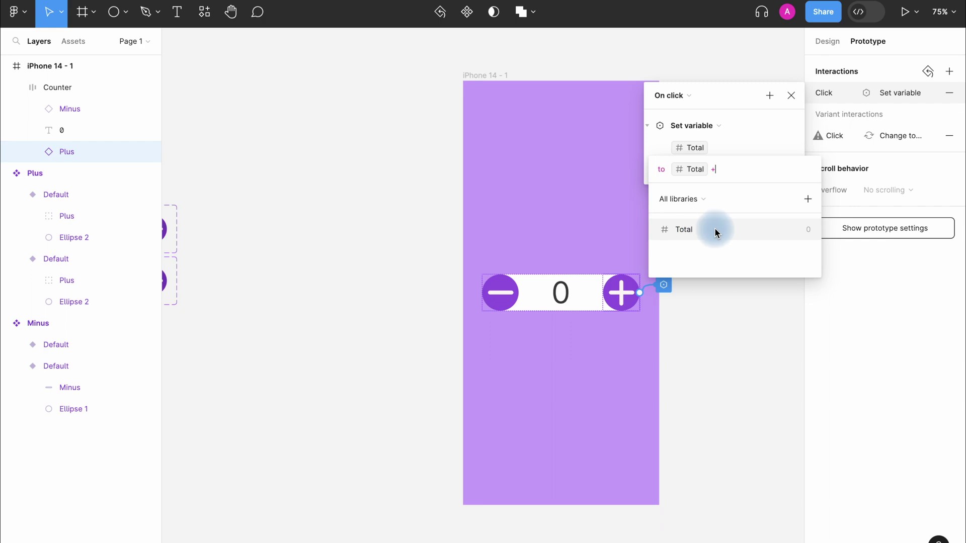
{"action": "type", "text": "1"}
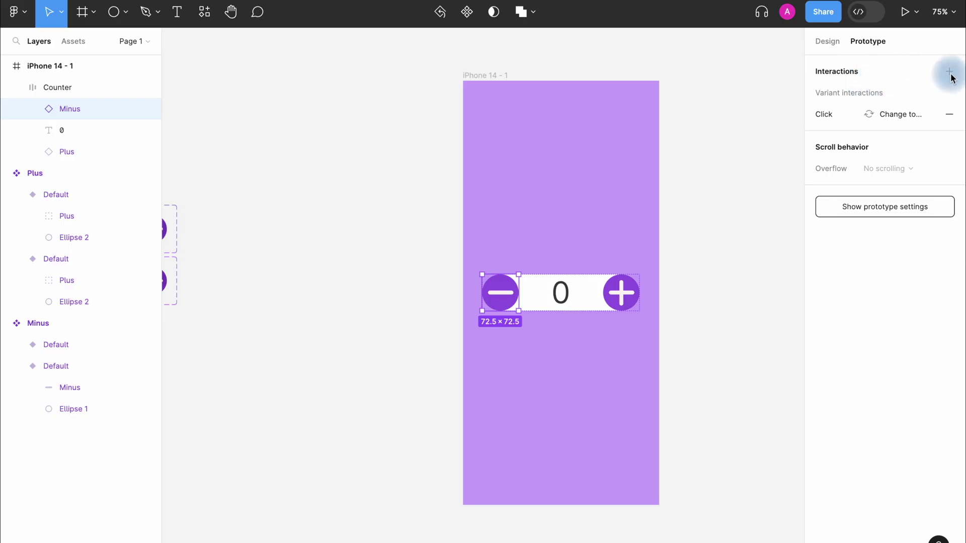
Step: Give Minus an on-click Set variable action making Total equal Total - 1
{"action": "left_click", "coordinate": [949, 74]}
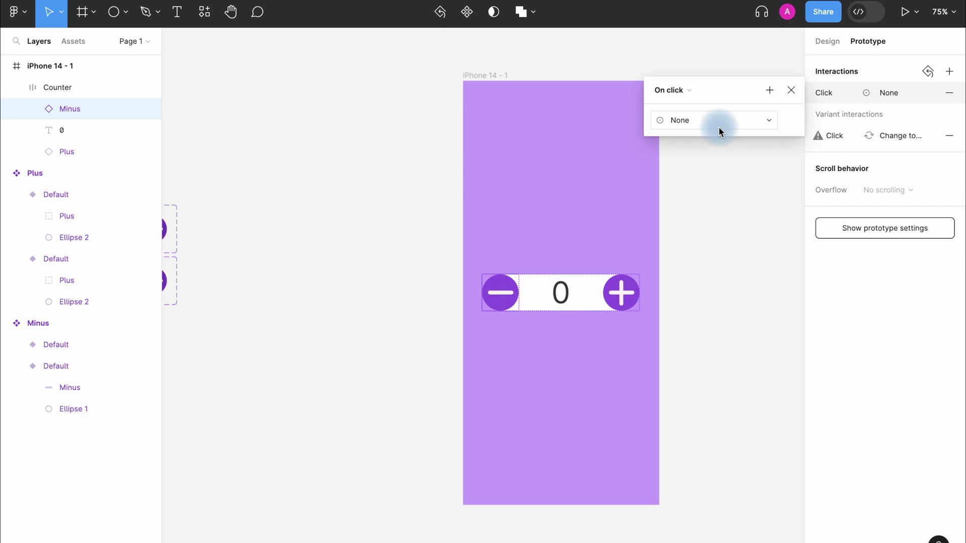
{"action": "left_click", "coordinate": [771, 92]}
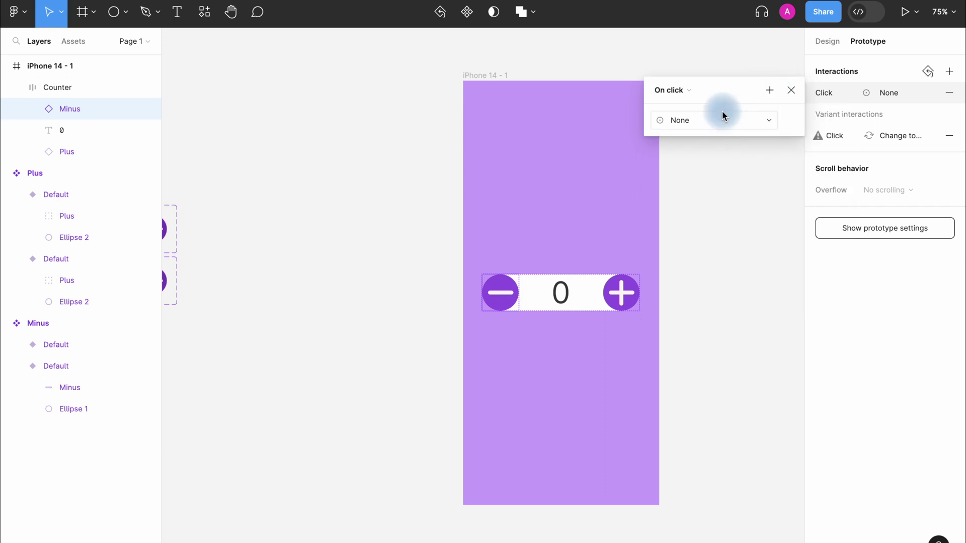
{"action": "left_click", "coordinate": [709, 121]}
{"action": "left_click", "coordinate": [710, 207]}
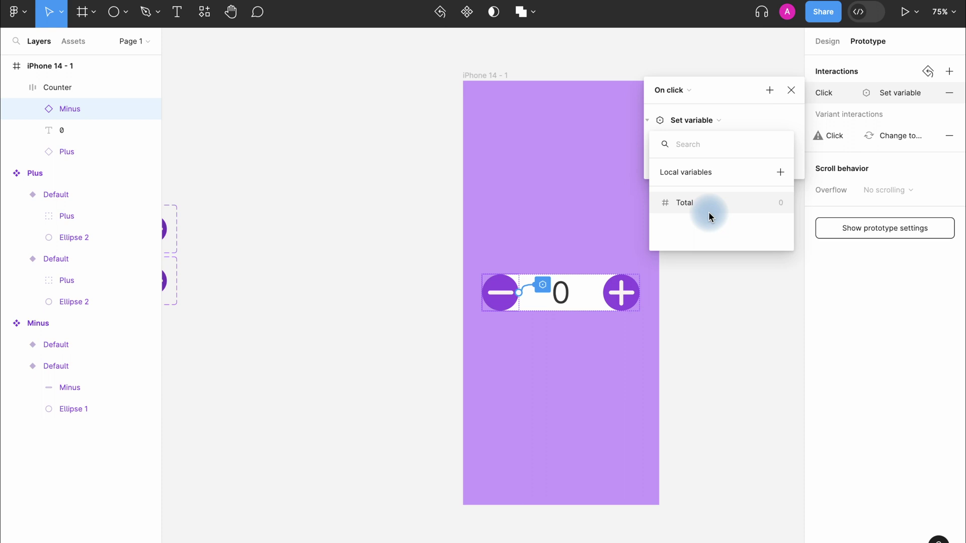
{"action": "left_click", "coordinate": [709, 210]}
{"action": "left_click", "coordinate": [709, 221]}
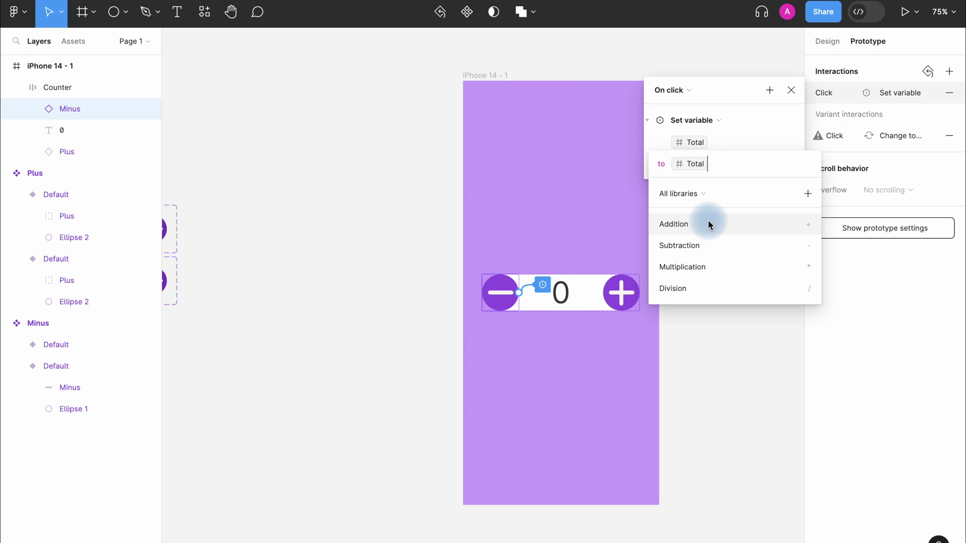
{"action": "left_click", "coordinate": [705, 247]}
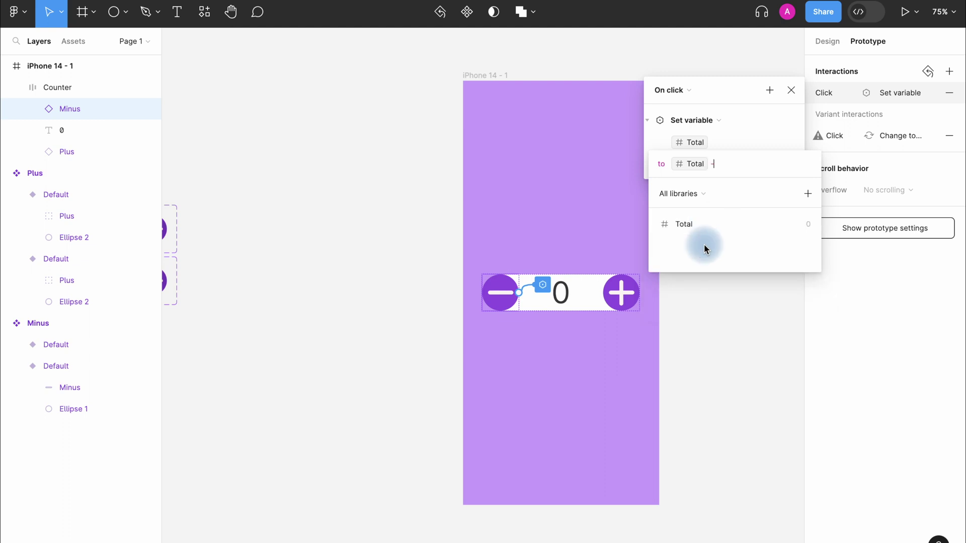
{"action": "type", "text": "1"}
{"action": "left_click", "coordinate": [733, 231]}
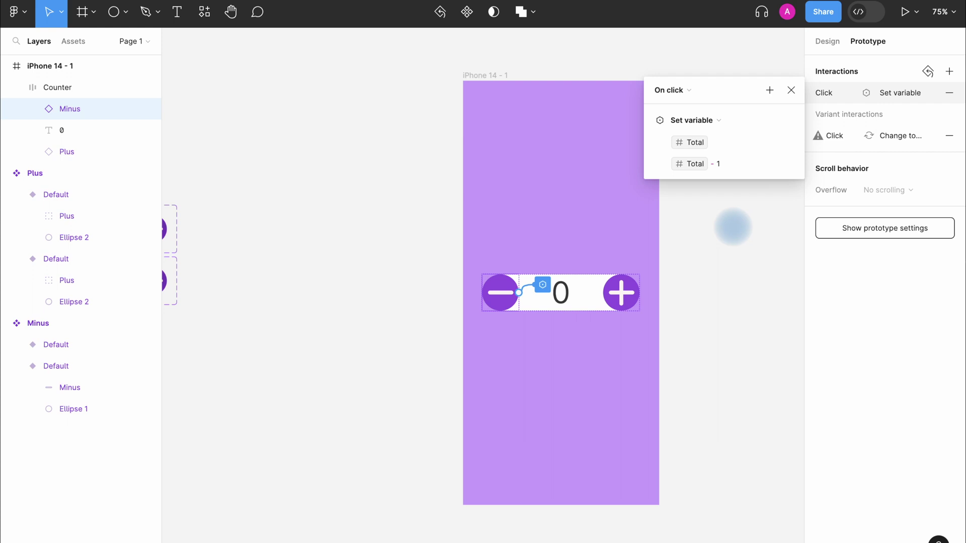
{"action": "left_click", "coordinate": [771, 91]}
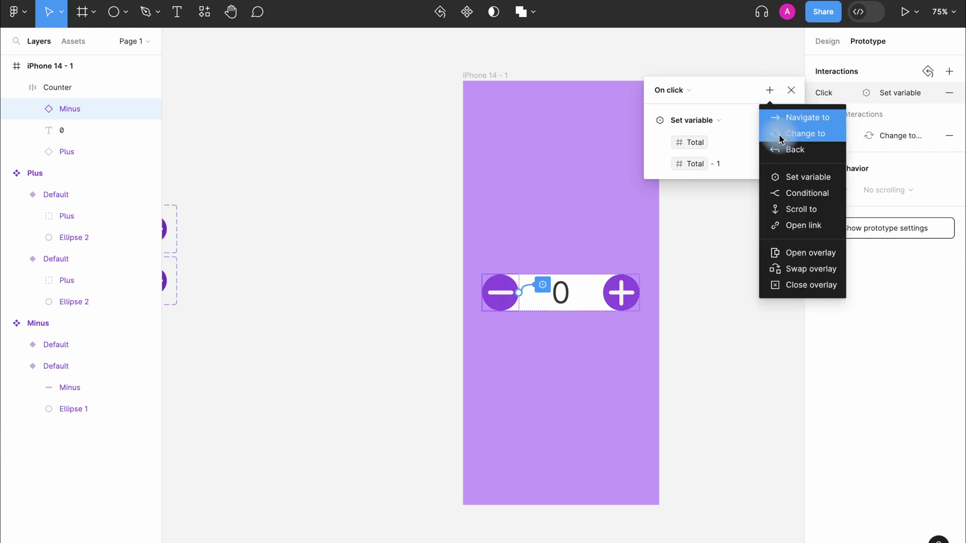
Step: Add a Conditional 'Total != 0' and nest the Total - 1 action in its if branch
{"action": "left_click", "coordinate": [787, 194]}
{"action": "left_click", "coordinate": [699, 265]}
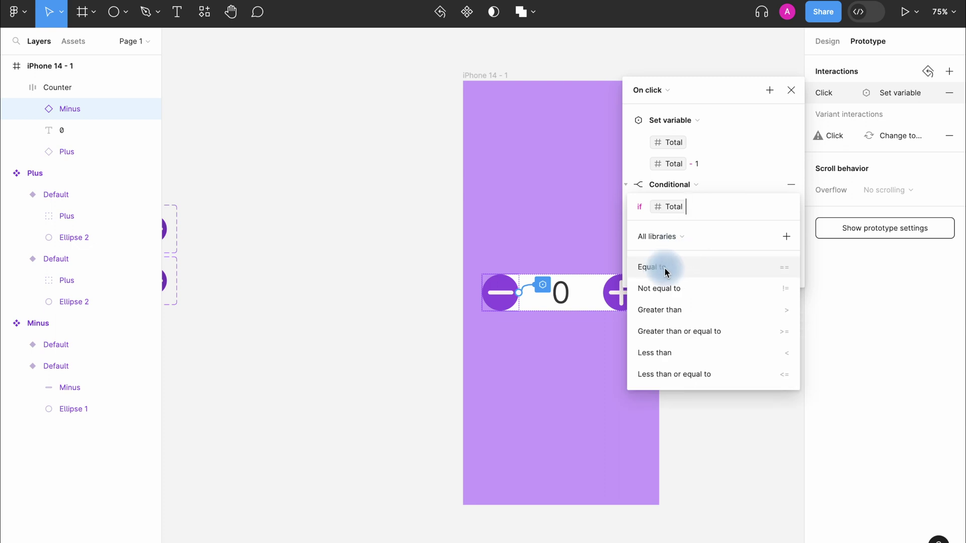
{"action": "left_click", "coordinate": [672, 295]}
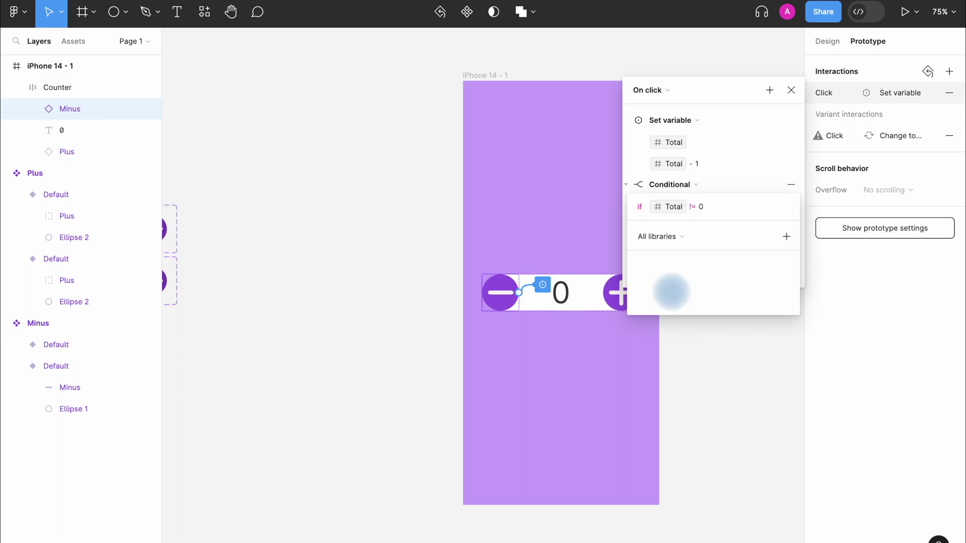
{"action": "key", "text": "Return"}
{"action": "left_click", "coordinate": [626, 184]}
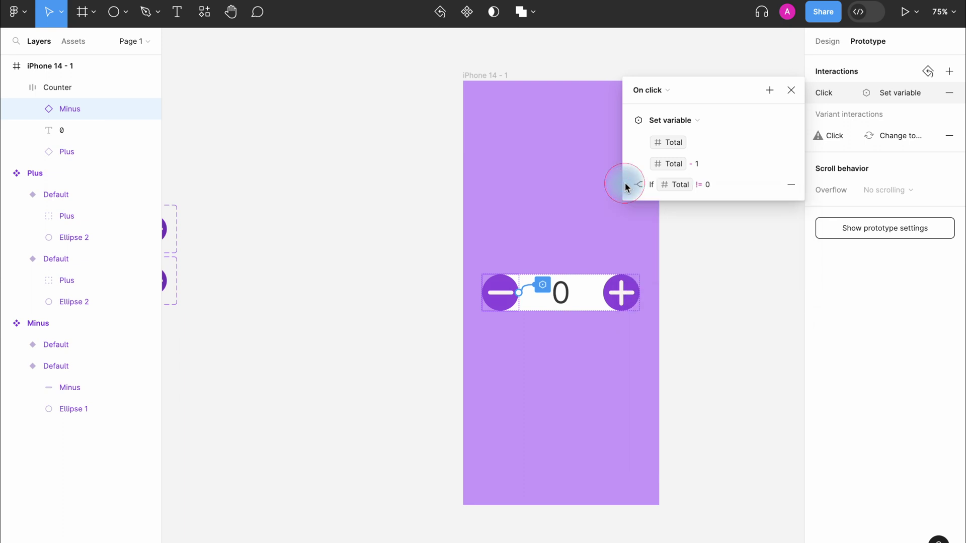
{"action": "left_click", "coordinate": [625, 121]}
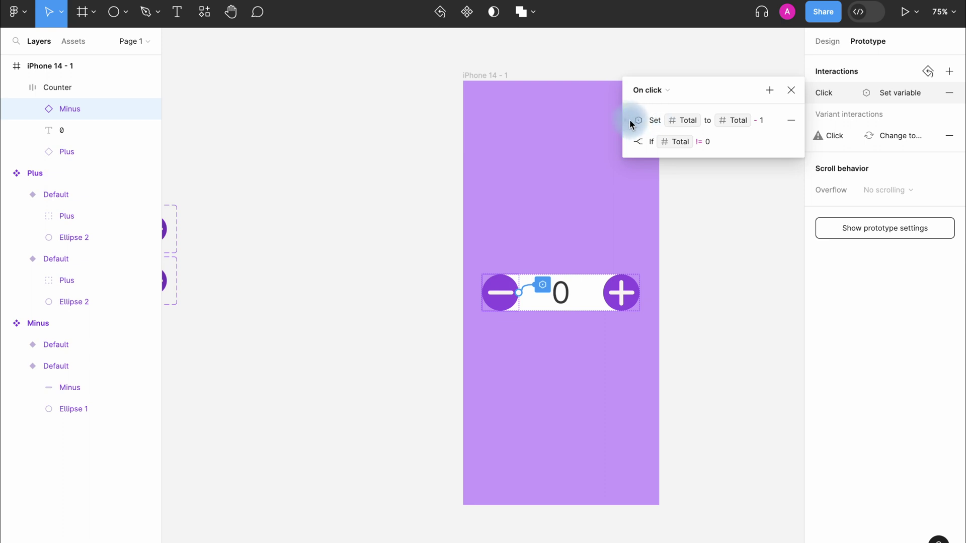
{"action": "left_click_drag", "start_coordinate": [630, 123], "coordinate": [640, 146]}
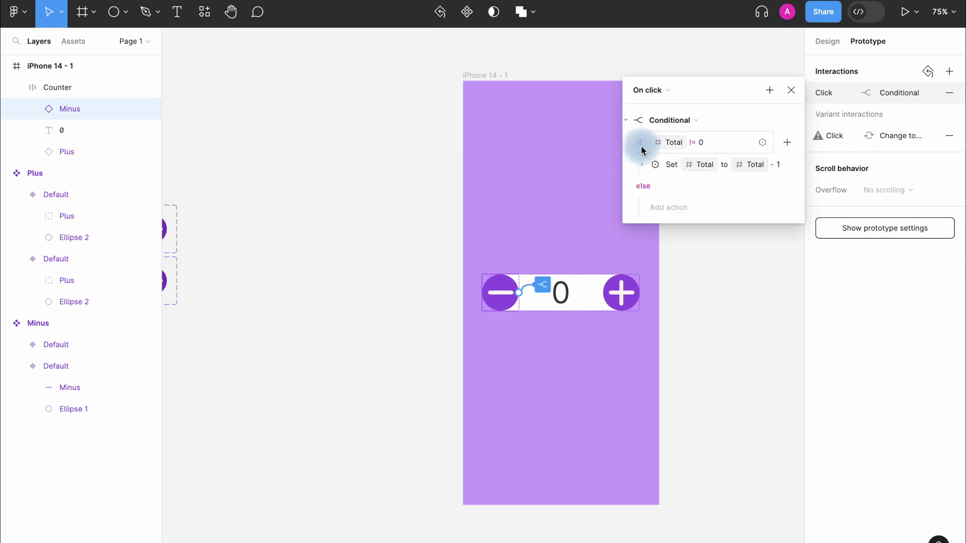